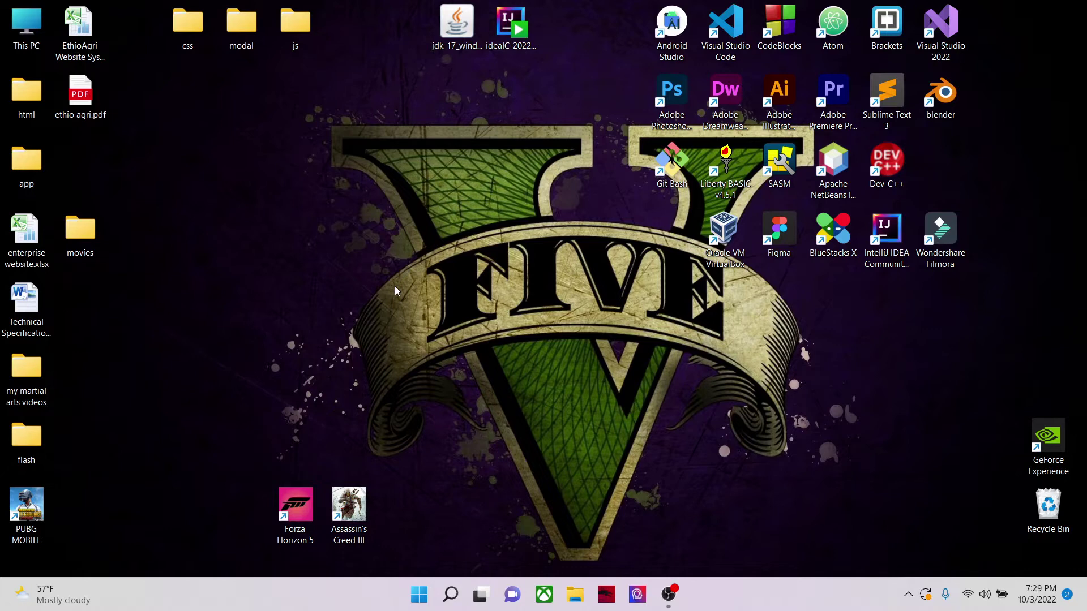
# Step: Select the jdk-17 and ideaIC-2022.2.2 installer files on the desktop, then clear the selection
pyautogui.click(461, 39)
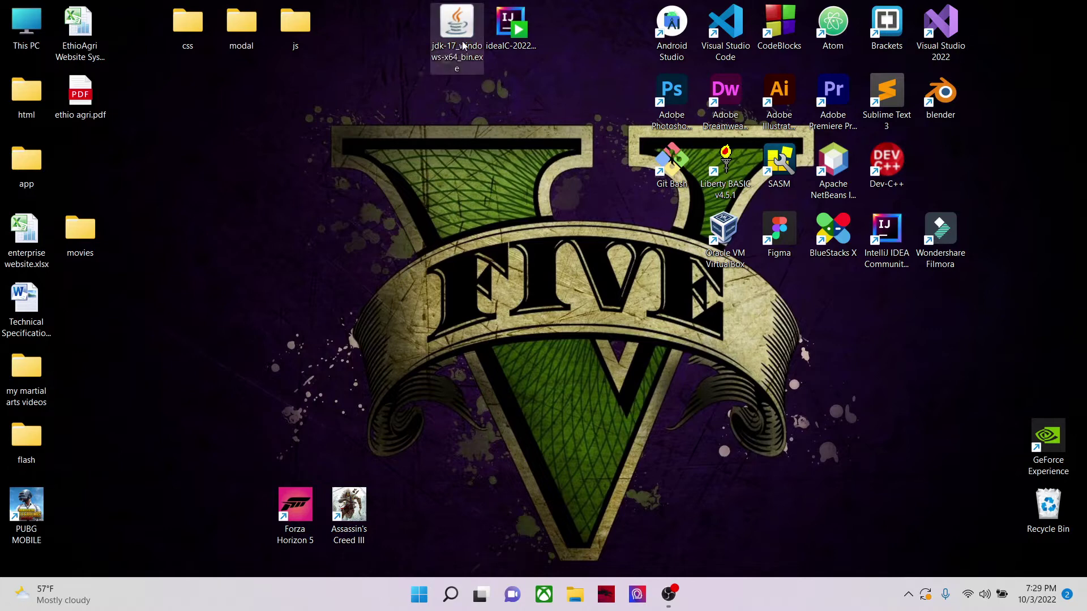
pyautogui.click(509, 26)
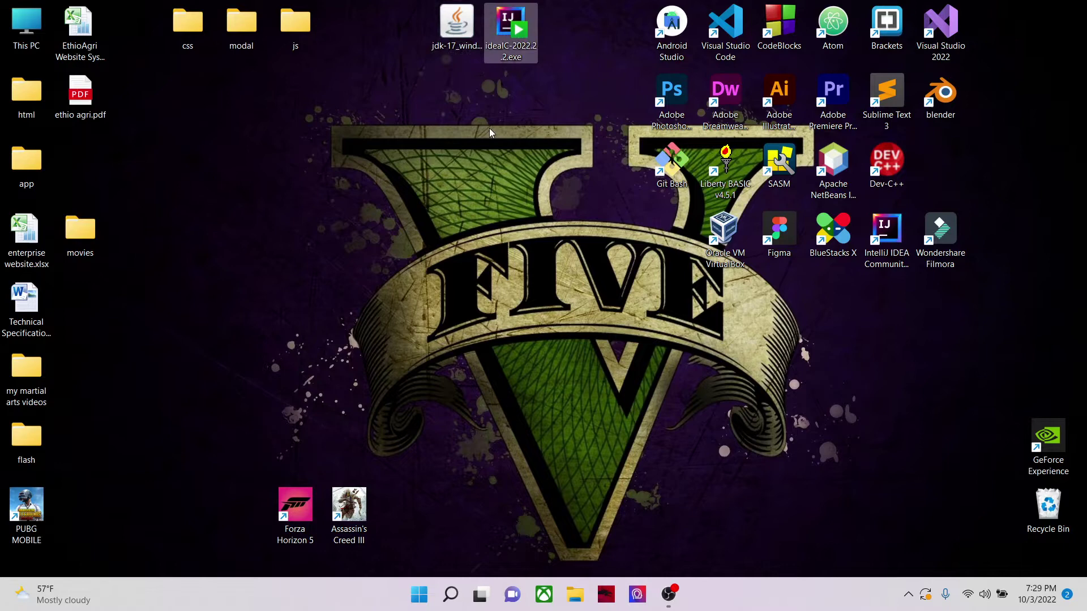
pyautogui.click(466, 74)
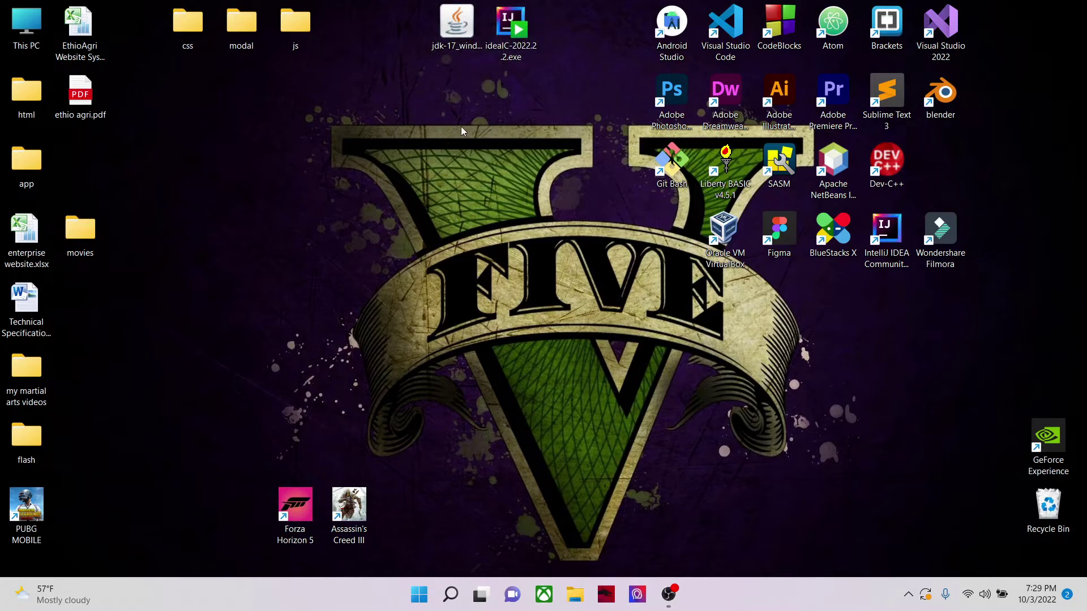
# Step: Launch Google Chrome from Start in a maximized Guest window
pyautogui.press('super')
pyautogui.write('chromer')
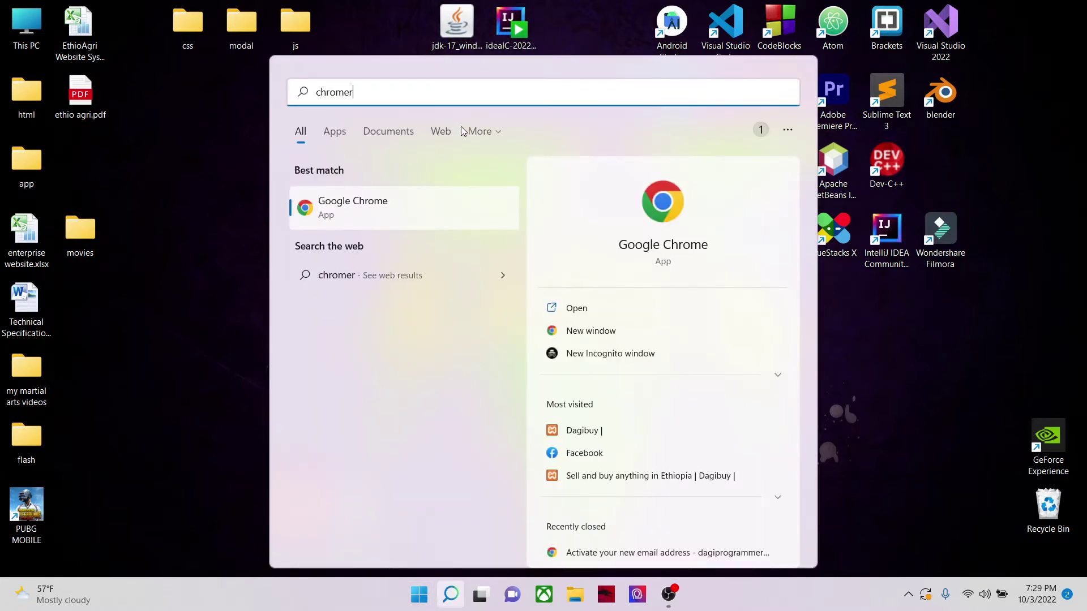
pyautogui.press('BackSpace')
pyautogui.press('Return')
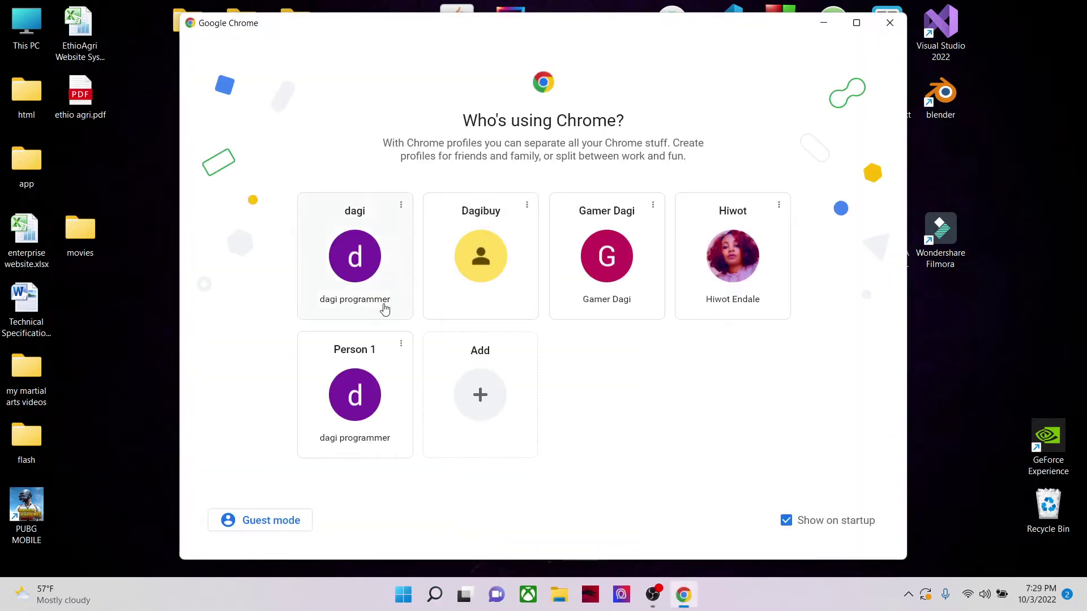
pyautogui.click(272, 521)
pyautogui.click(698, 19)
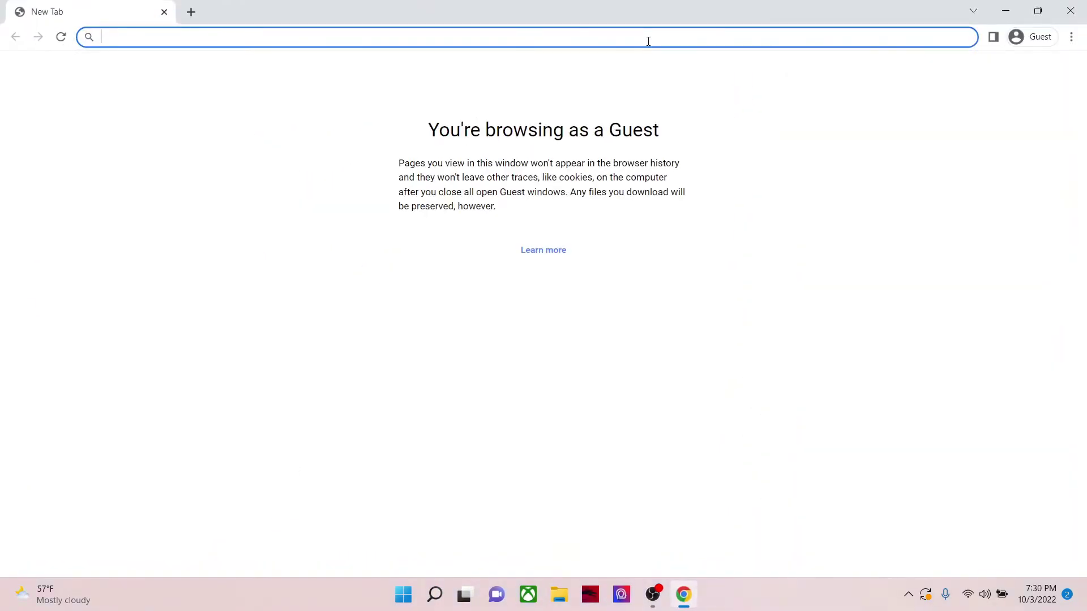
# Step: Search the web for 'java jdk download'
pyautogui.write('java do')
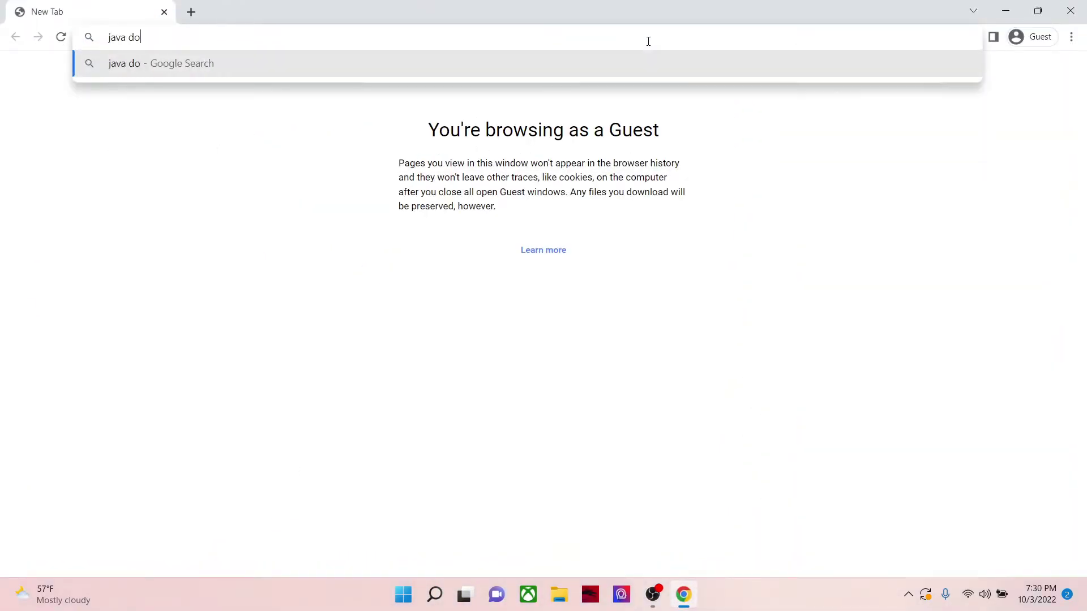
pyautogui.write('wnload')
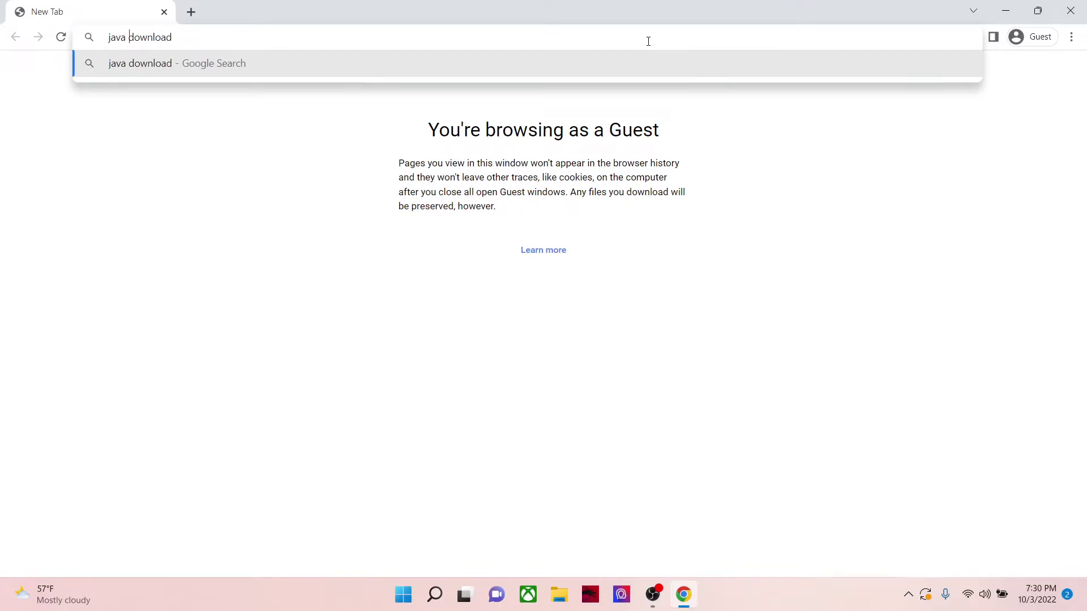
pyautogui.hotkey('ctrl', 'Left')
pyautogui.write('jdk')
pyautogui.press('Return')
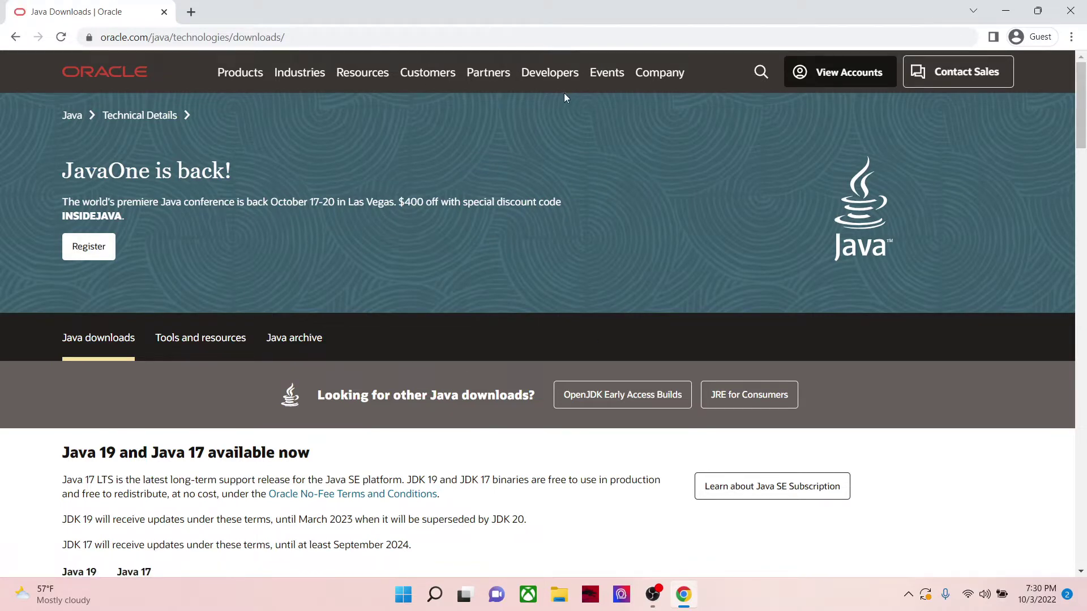
# Step: Browse the JDK 19 download table's macOS, Windows and Linux tabs
pyautogui.scroll(-15, 238, 150)
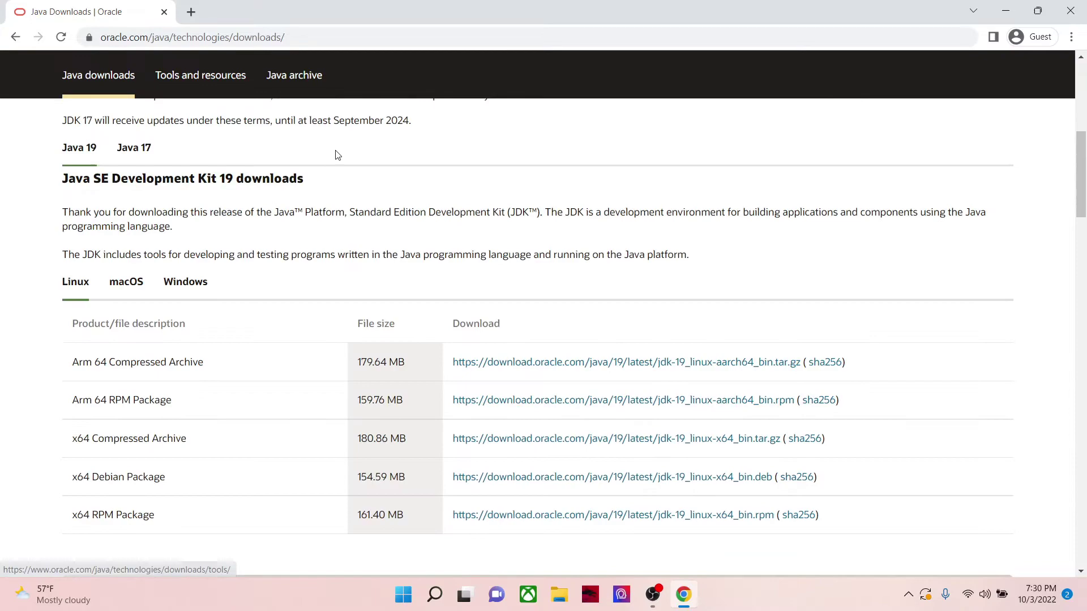
pyautogui.scroll(9, 420, 306)
pyautogui.scroll(-5, 282, 311)
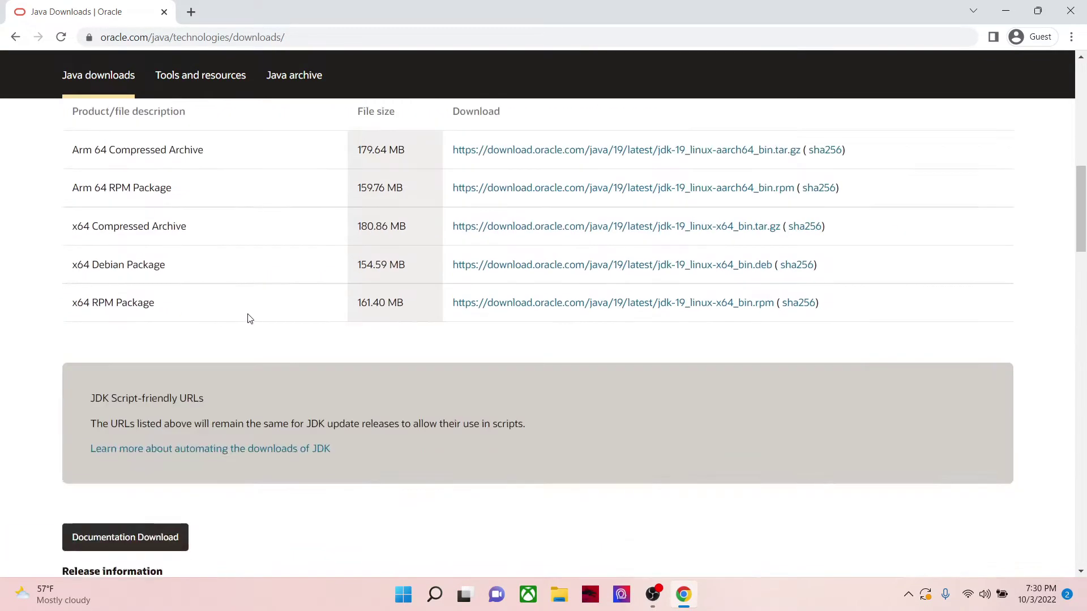
pyautogui.scroll(4, 248, 316)
pyautogui.click(126, 283)
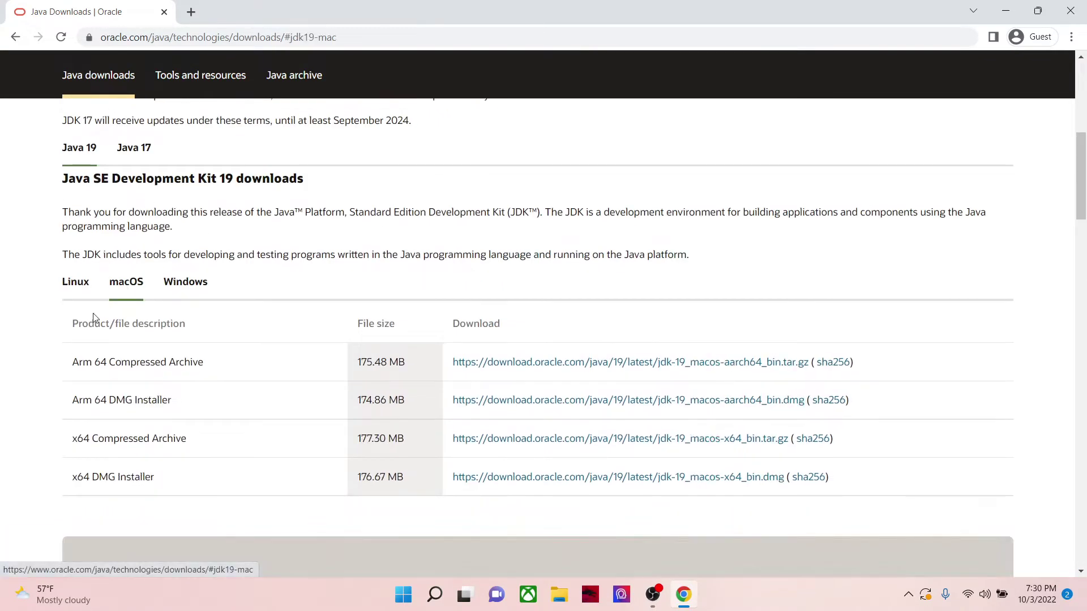
pyautogui.click(185, 283)
pyautogui.click(126, 282)
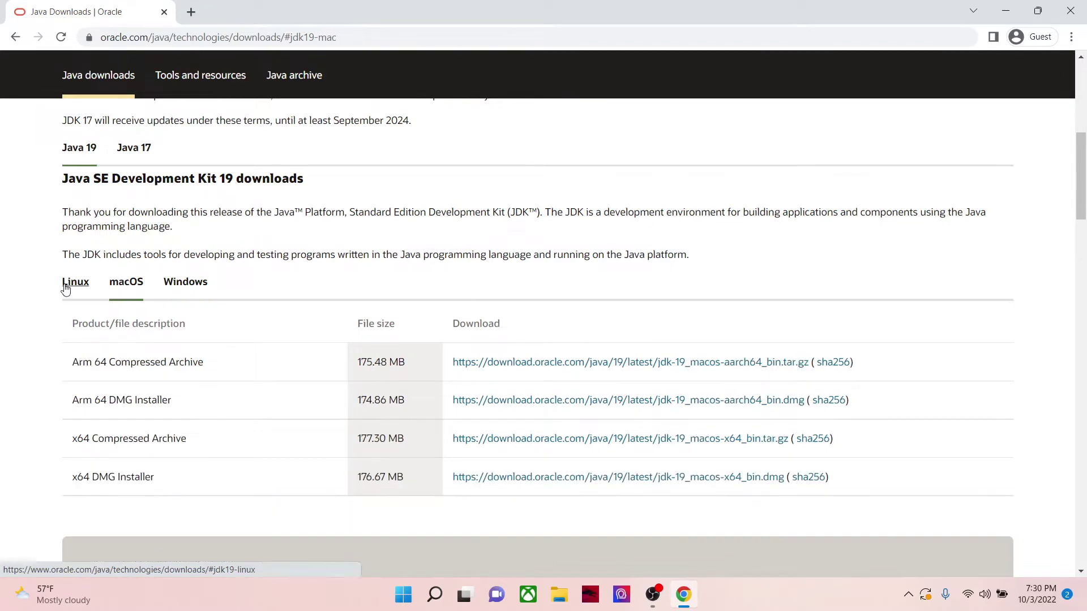
pyautogui.click(72, 282)
pyautogui.click(125, 283)
pyautogui.scroll(5, 104, 181)
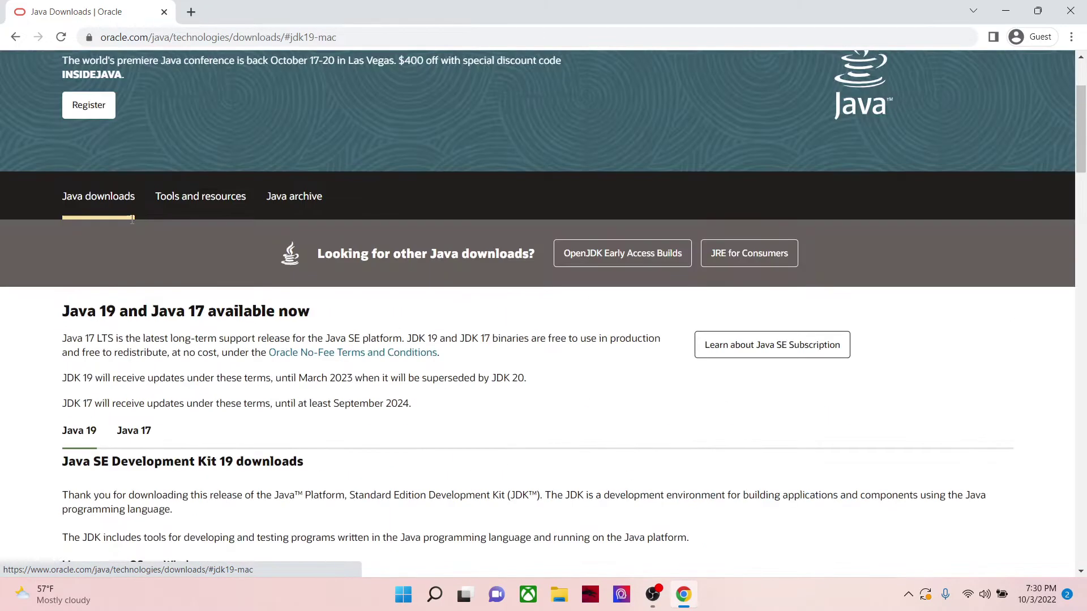
pyautogui.scroll(-3, 133, 245)
# Step: Compare the Java 17 and Java 19 downloads, ending on the JDK 19 Windows tab
pyautogui.click(135, 218)
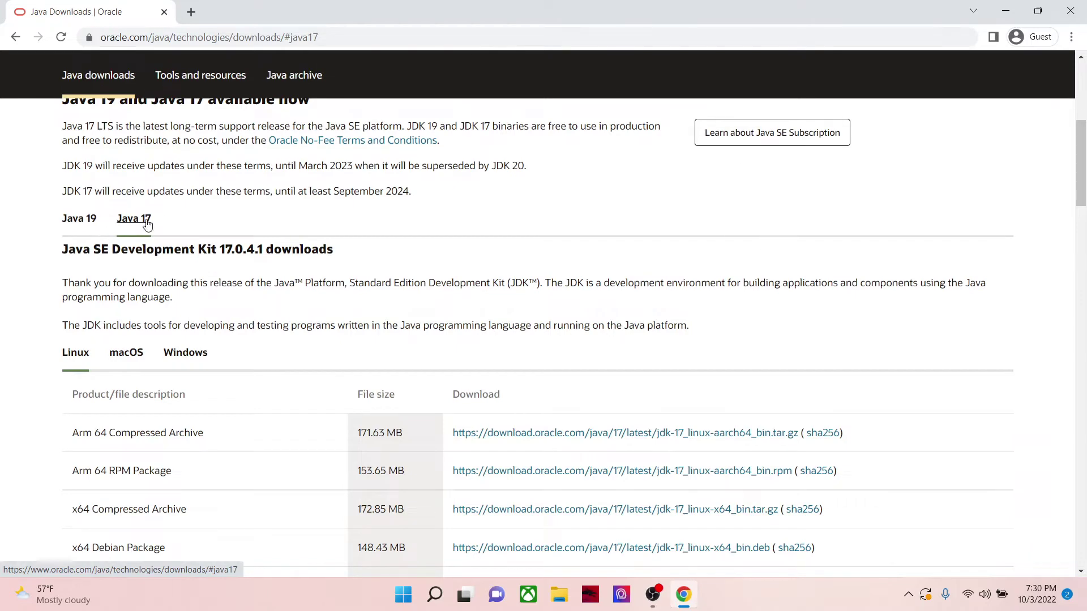
pyautogui.click(80, 220)
pyautogui.scroll(-3, 193, 278)
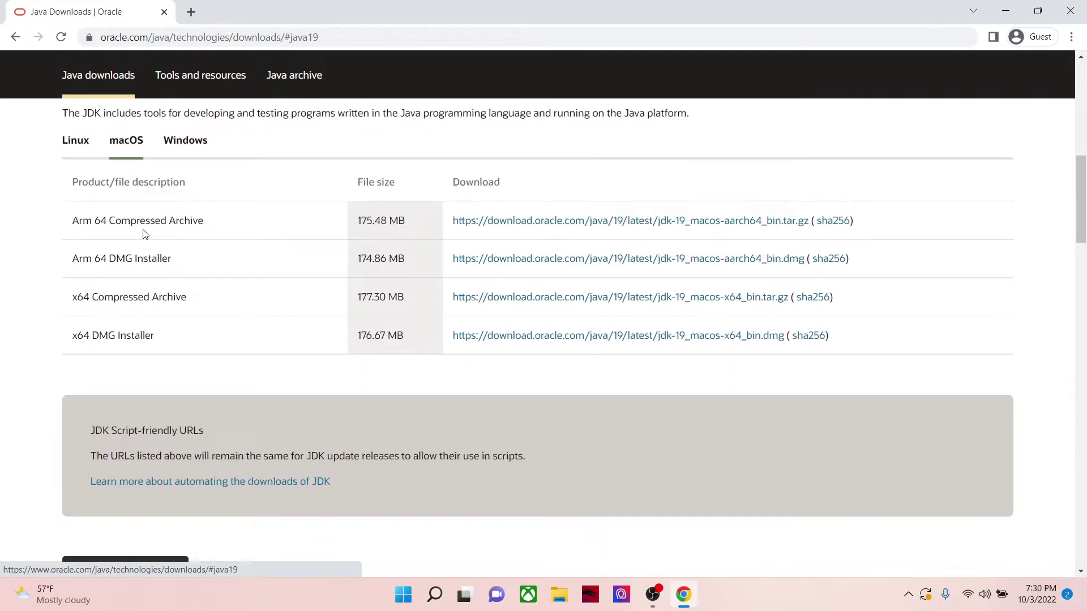
pyautogui.scroll(1, 145, 234)
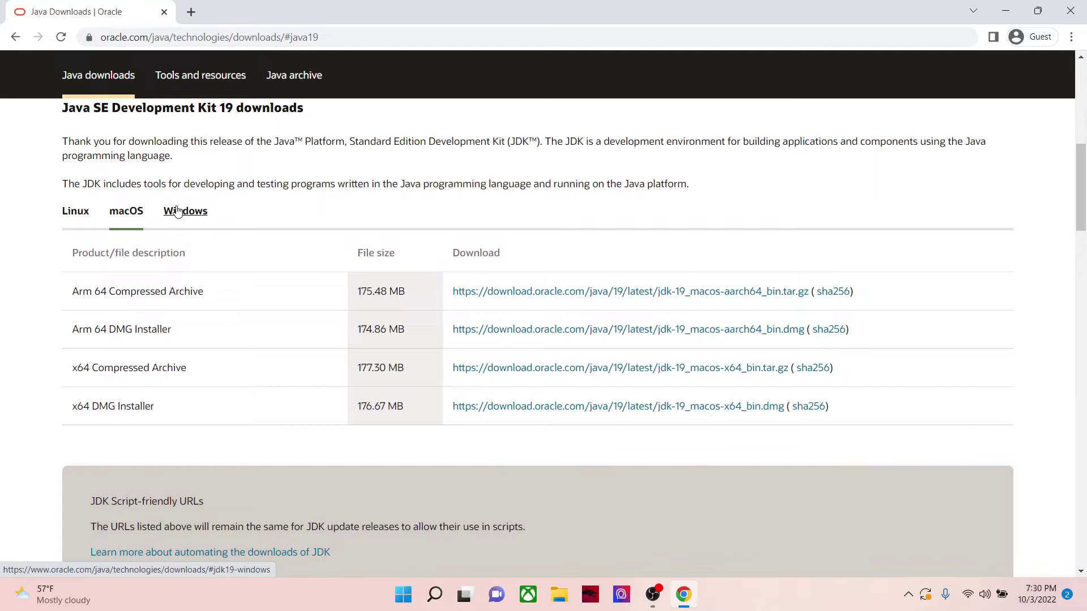
pyautogui.click(190, 210)
pyautogui.click(134, 225)
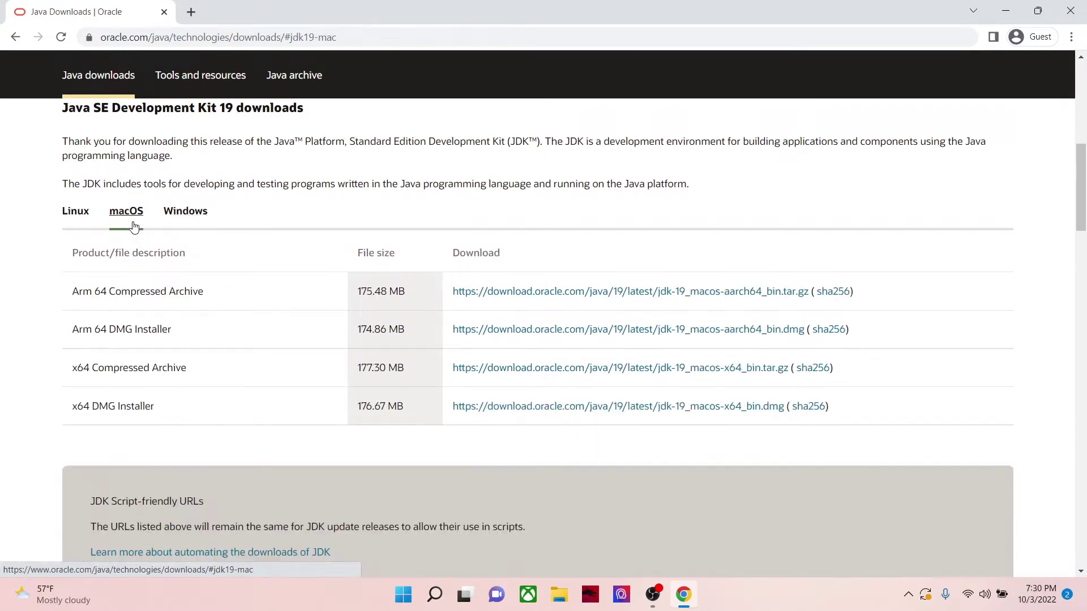
pyautogui.click(183, 217)
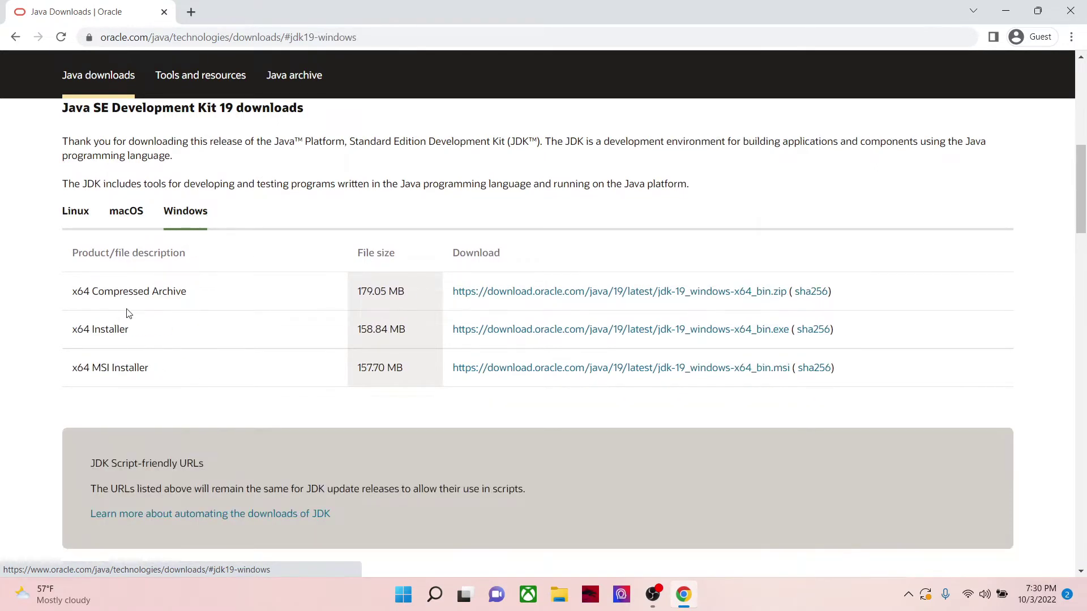
# Step: Start the JDK 19 Windows x64 Installer download, then cancel it
pyautogui.click(506, 333)
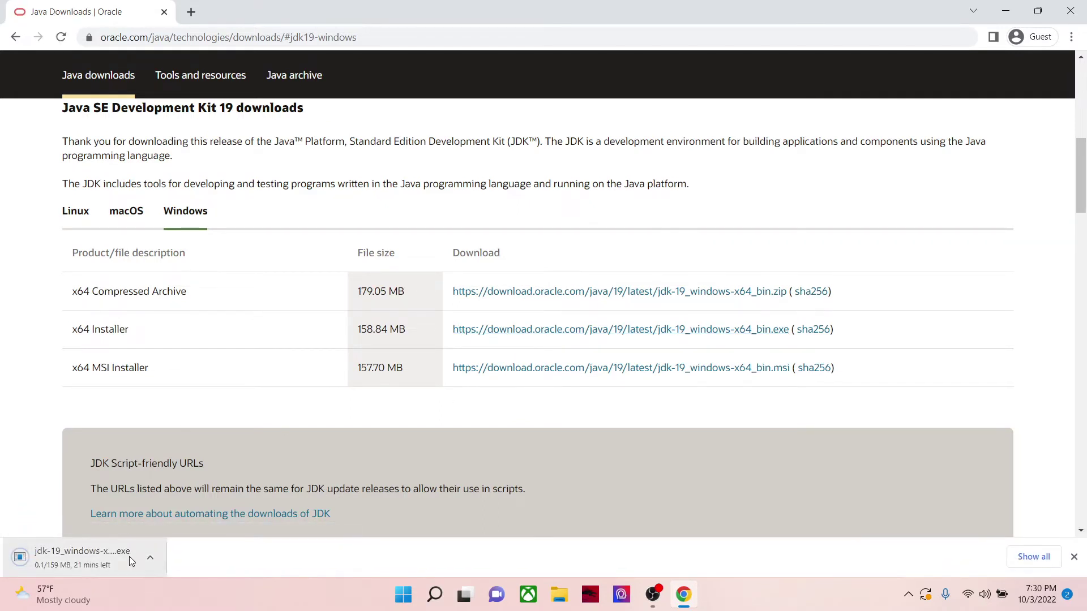
pyautogui.rightClick(74, 554)
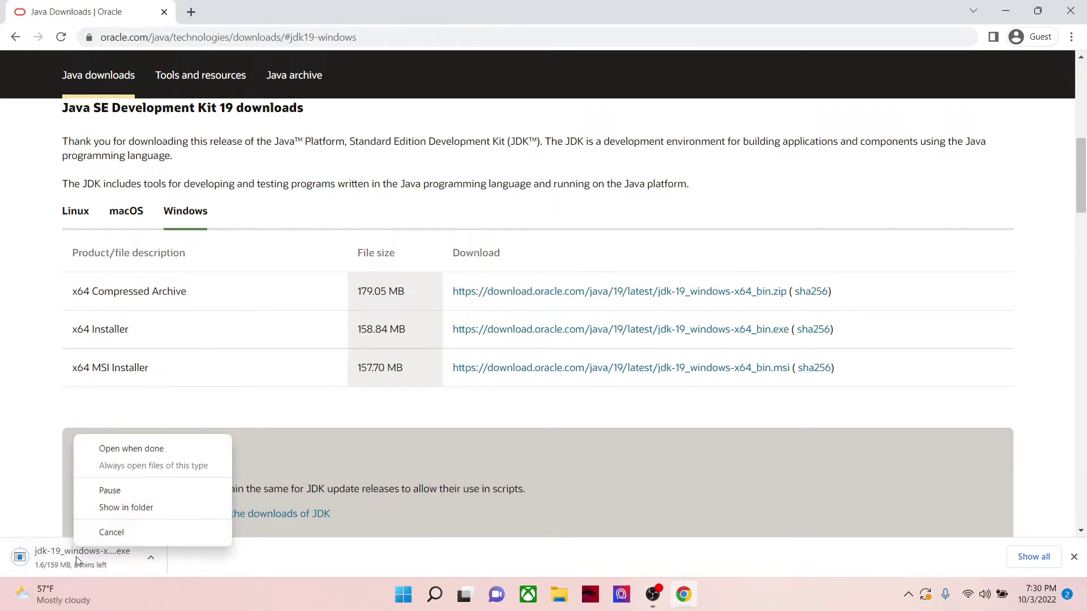
pyautogui.click(118, 538)
# Step: Minimize Chrome and launch the jdk-17 installer from the desktop
pyautogui.click(683, 594)
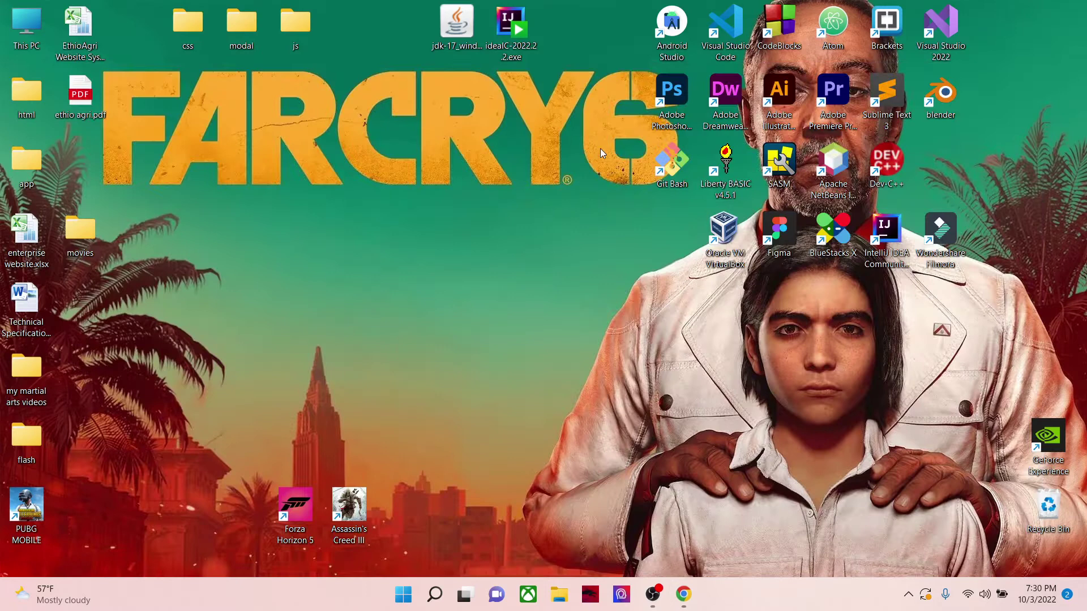
pyautogui.click(453, 66)
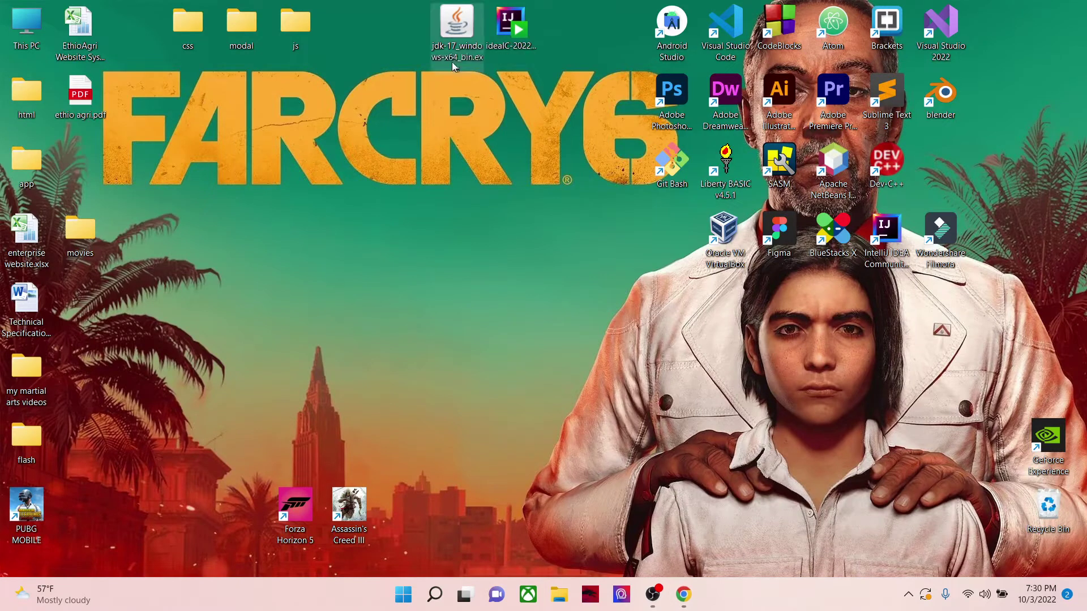
pyautogui.doubleClick(454, 28)
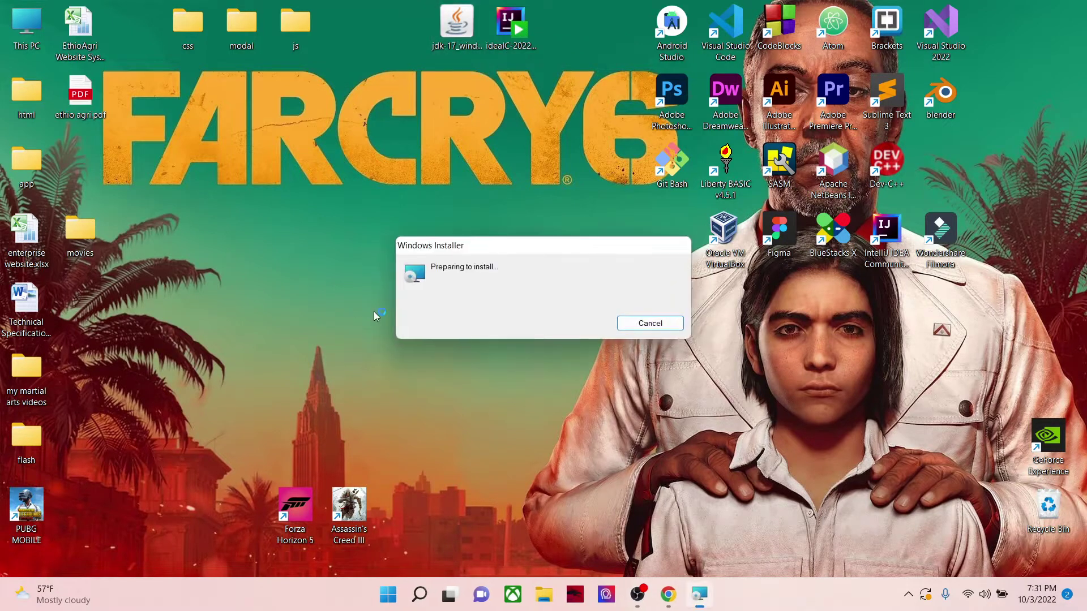
# Step: Keep the default C:\Program Files\Java\jdk-17.0.4.1\ destination and begin installing
pyautogui.click(621, 410)
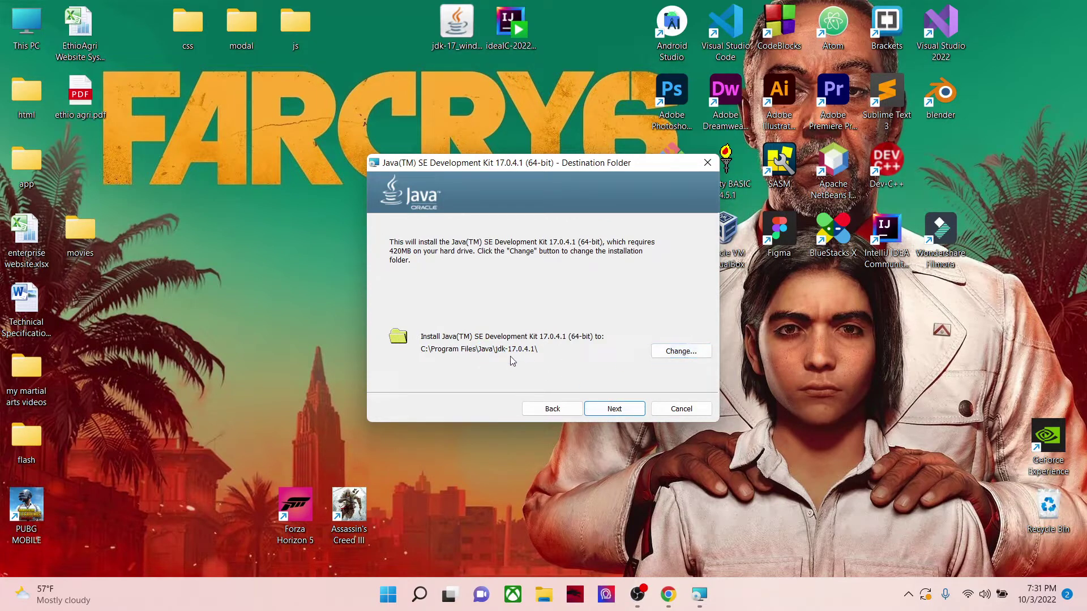
pyautogui.click(683, 355)
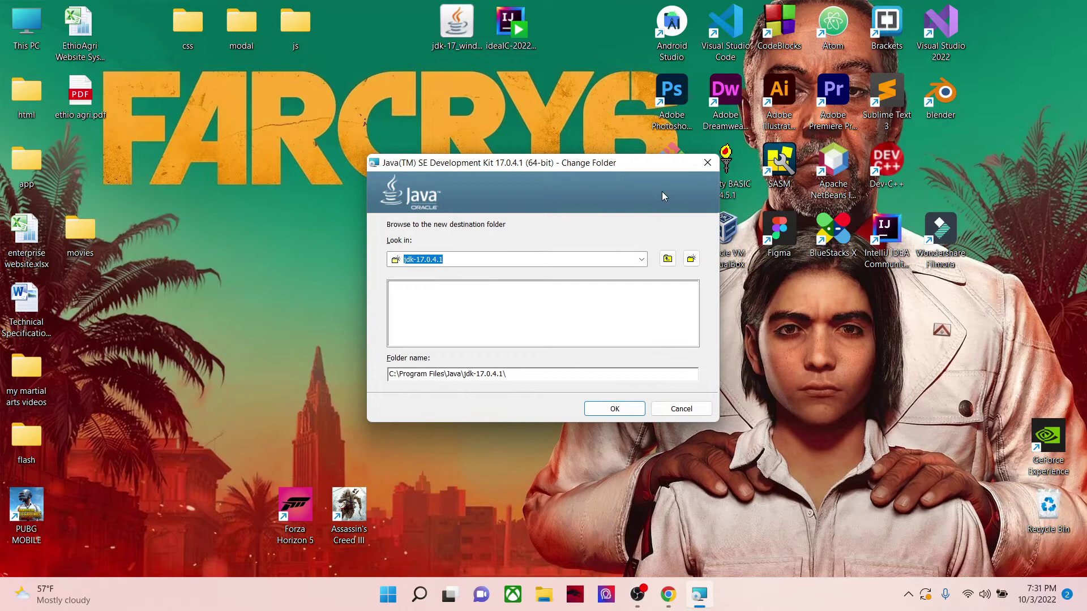
pyautogui.click(703, 163)
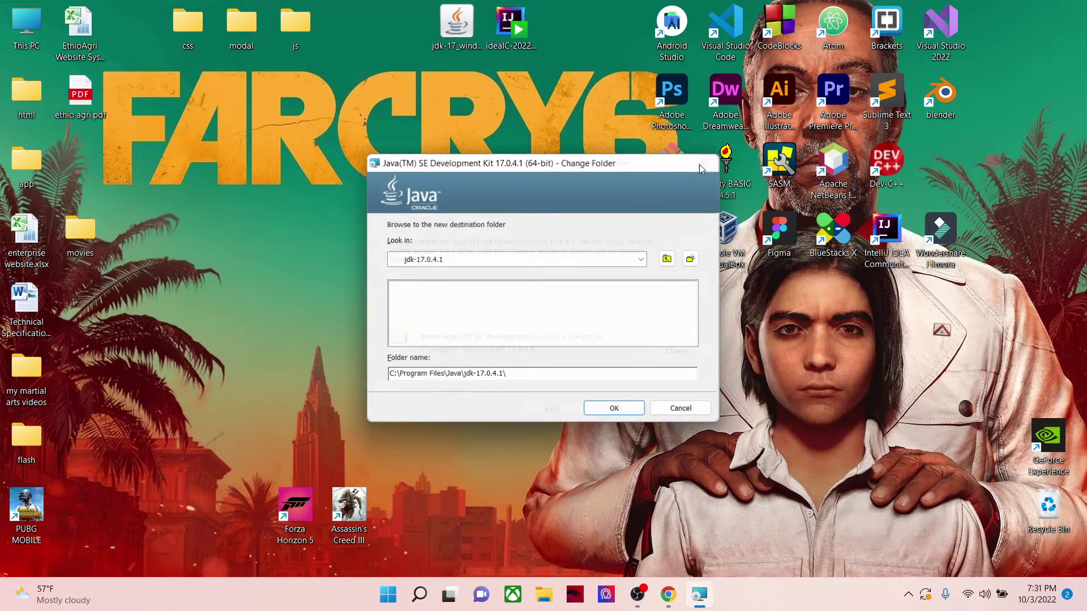
pyautogui.click(695, 352)
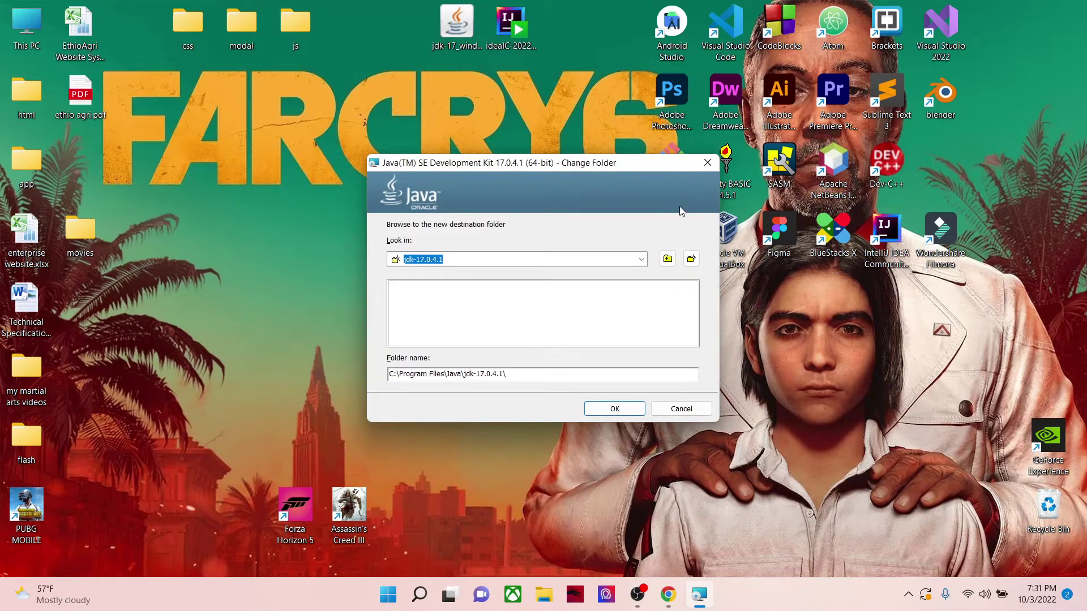
pyautogui.click(706, 167)
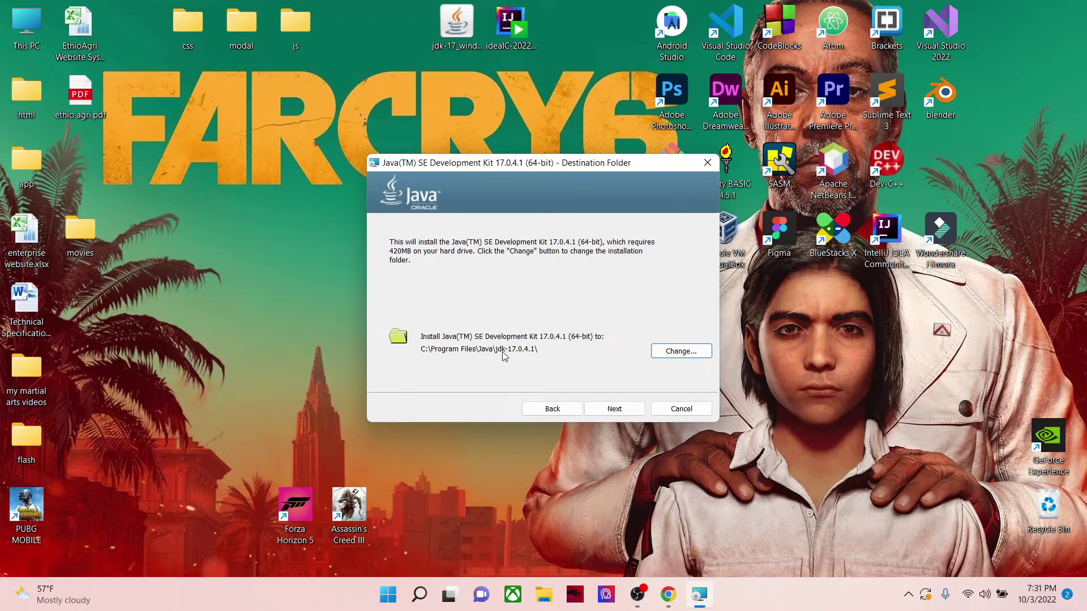
pyautogui.click(590, 409)
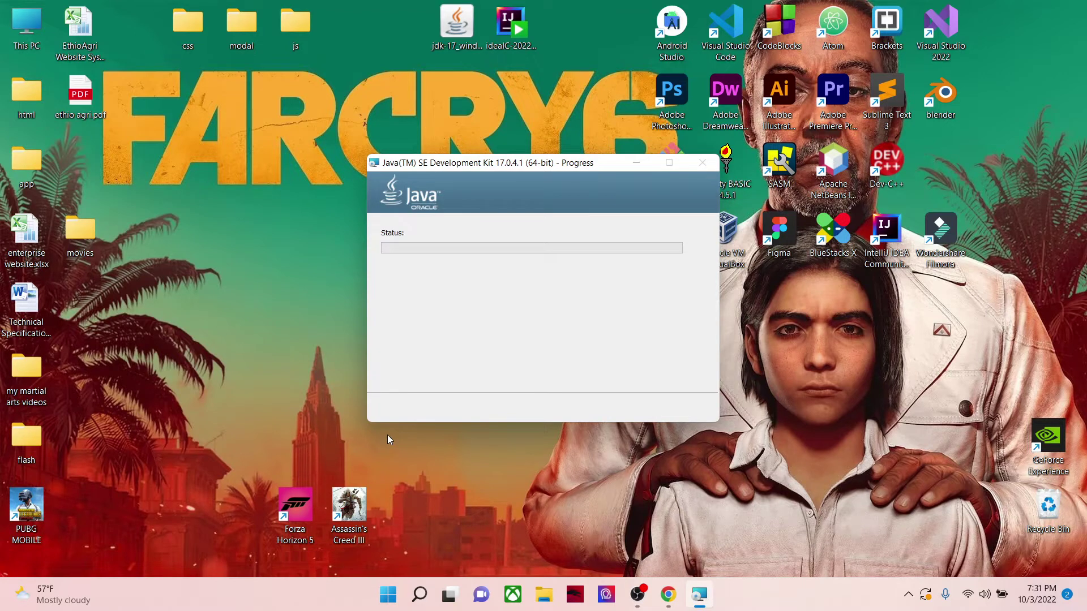
# Step: Let JDK 17.0.4.1 finish installing, close the installer, and deselect the desktop icons
pyautogui.moveTo(521, 166); pyautogui.dragTo(484, 166)
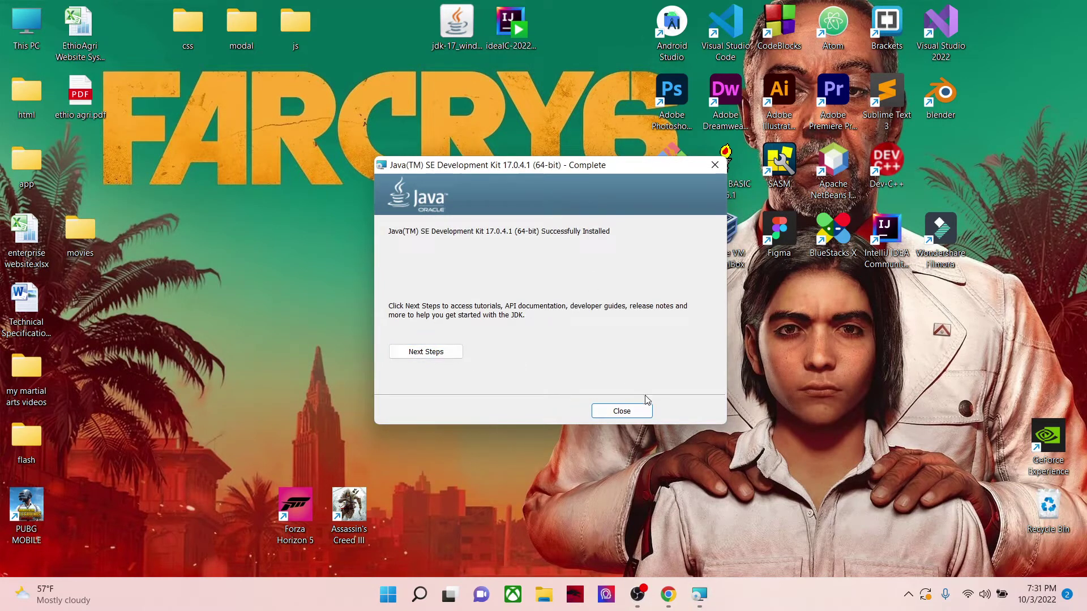
pyautogui.click(628, 412)
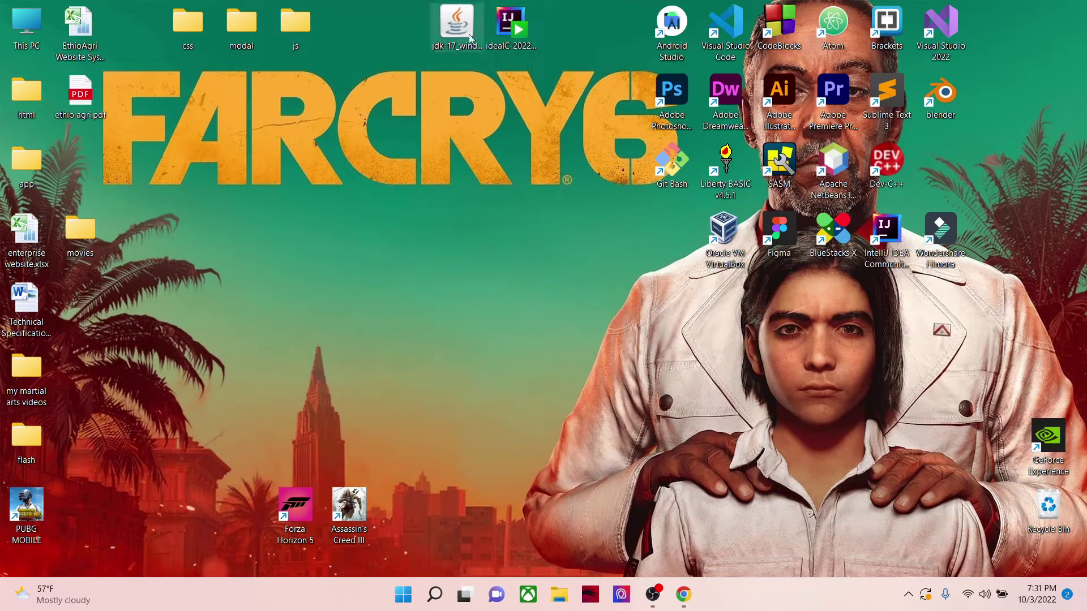
pyautogui.click(456, 26)
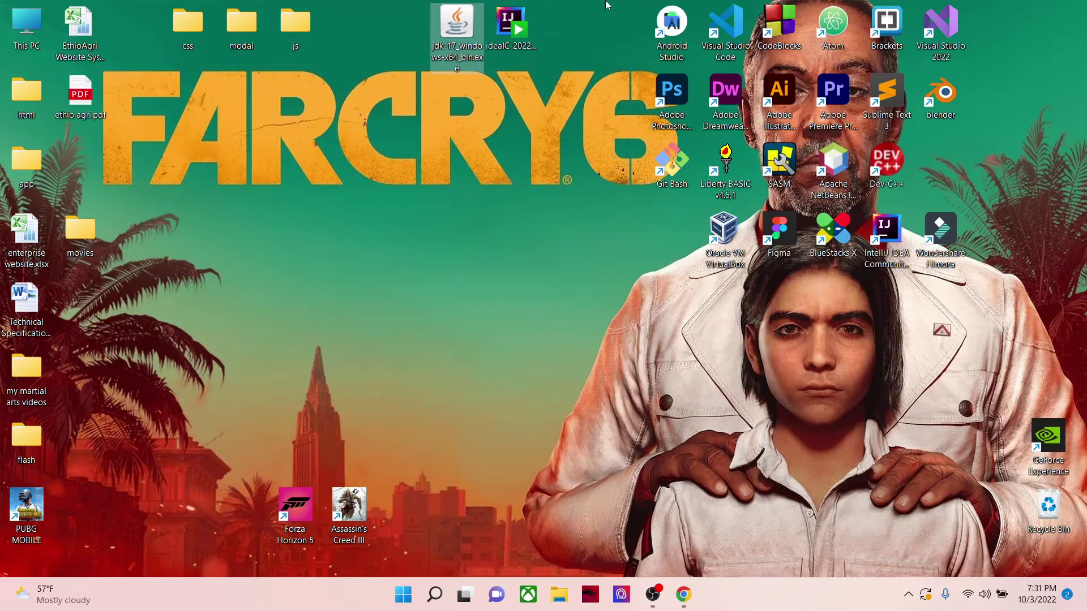
pyautogui.click(506, 35)
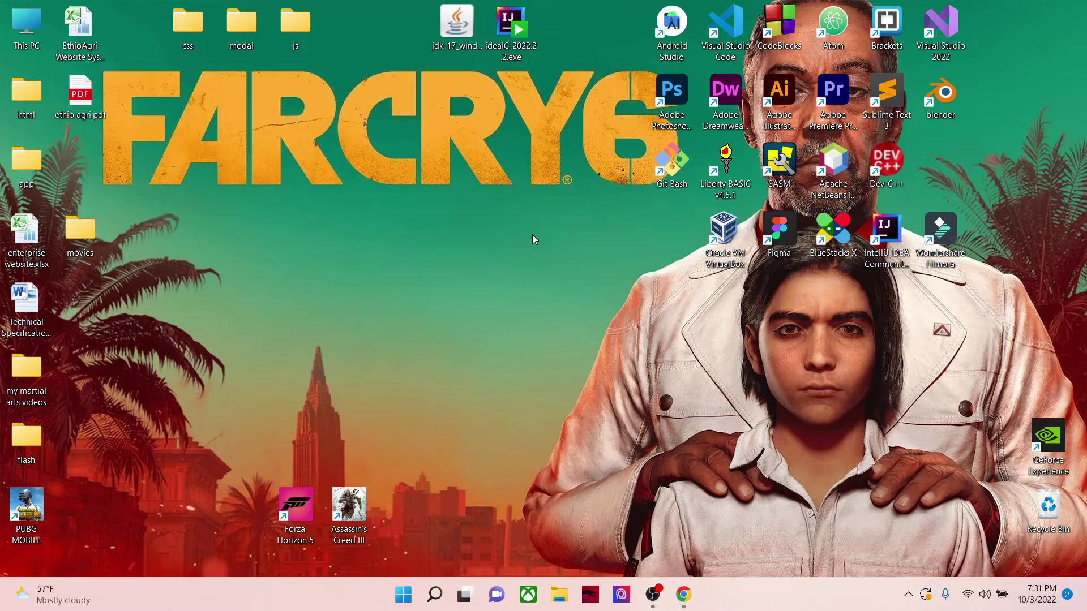
# Step: Open an administrator Command Prompt and run java -version
pyautogui.press('super')
pyautogui.write('cmd')
pyautogui.hotkey('ctrl', 'shift', 'Return')
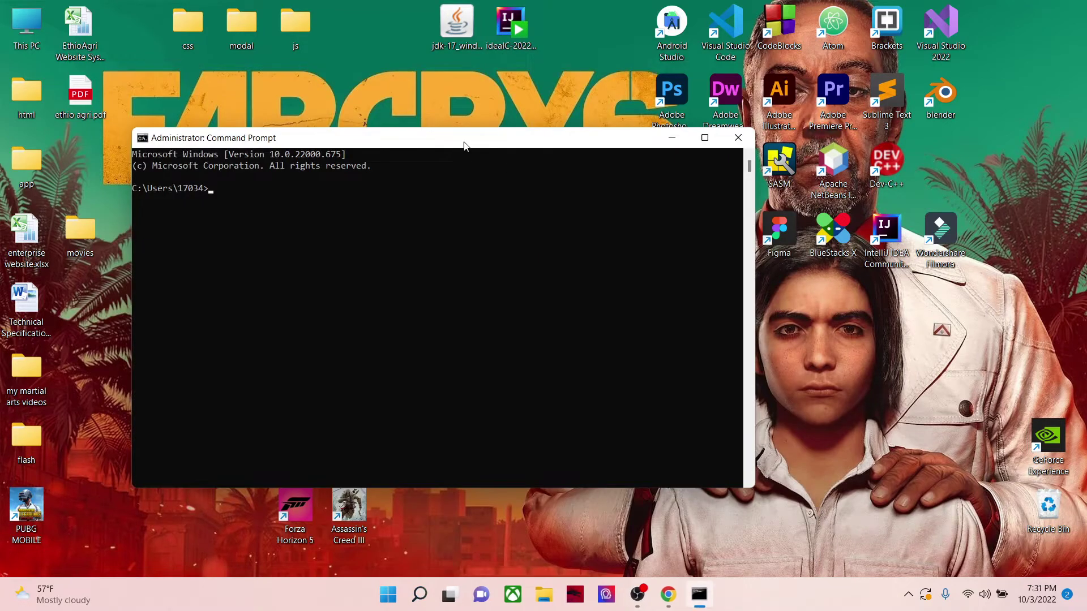
pyautogui.moveTo(462, 142); pyautogui.dragTo(691, 119)
pyautogui.write('java')
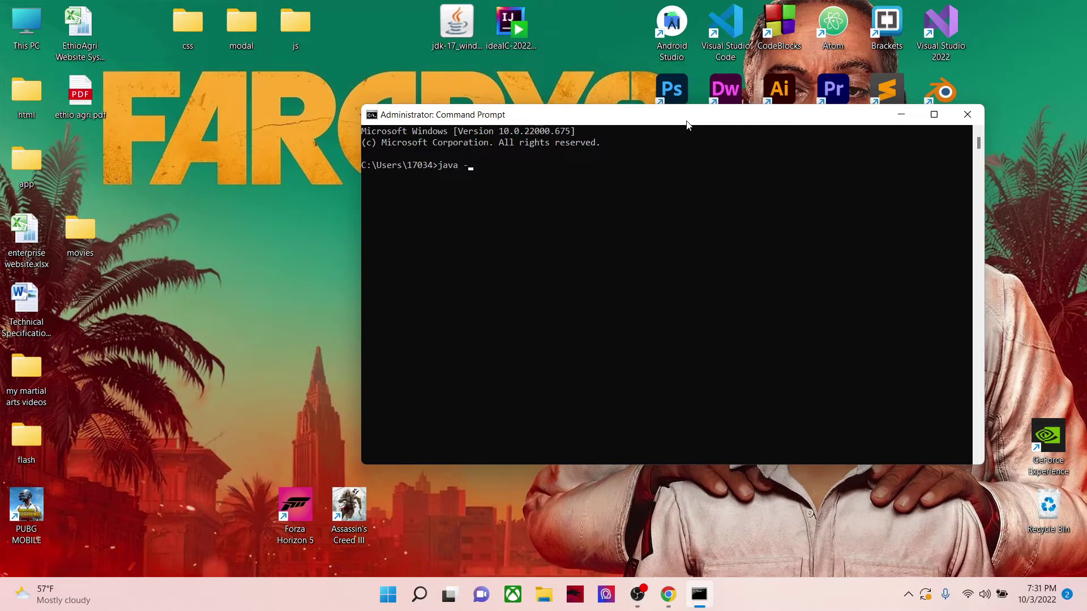
pyautogui.write(' -verision')
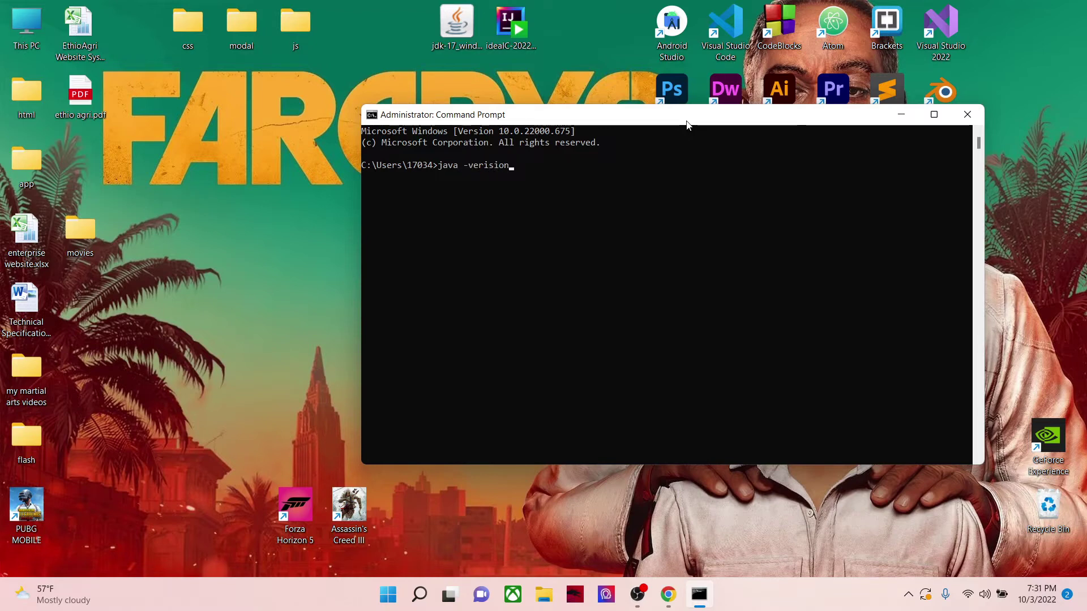
pyautogui.press('BackSpace')
pyautogui.press('Return')
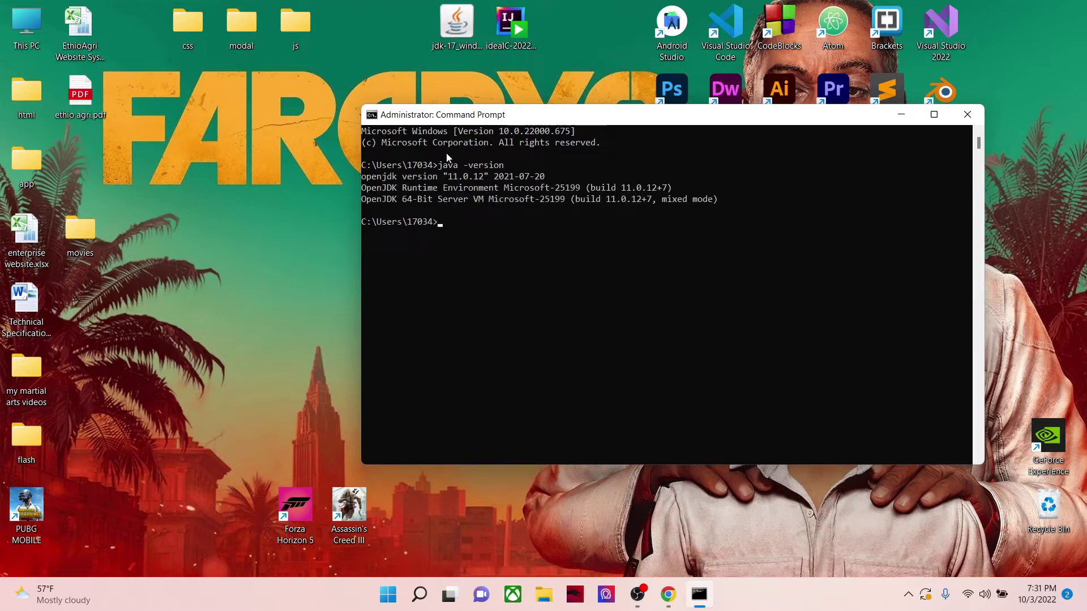
# Step: Highlight the openjdk 11.0.12 version output lines, then clear the selection and reposition the console
pyautogui.click(413, 177)
pyautogui.moveTo(585, 176); pyautogui.dragTo(356, 183)
pyautogui.click(544, 208)
pyautogui.moveTo(441, 210); pyautogui.dragTo(347, 166)
pyautogui.click(650, 210)
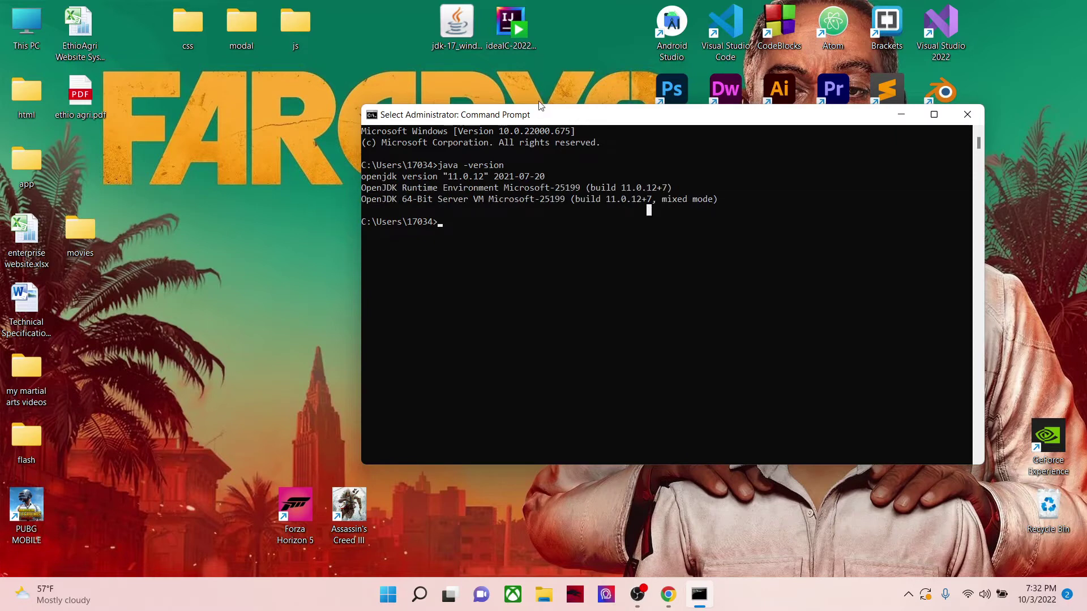
pyautogui.moveTo(539, 106); pyautogui.dragTo(424, 121)
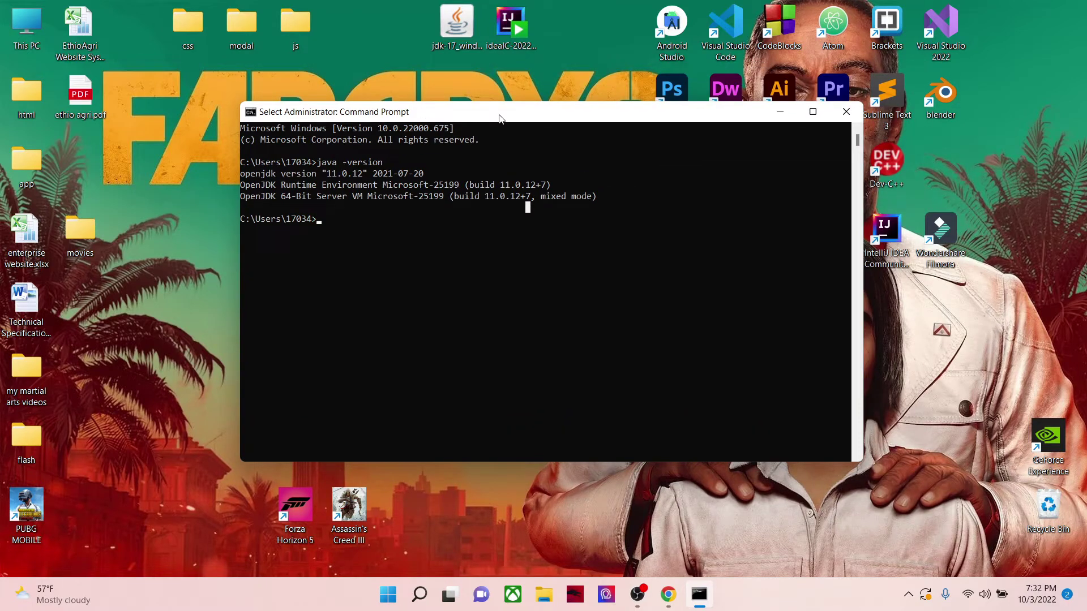
pyautogui.click(620, 345)
pyautogui.click(320, 221)
# Step: Open 'Edit the system environment variables' from a Start search for 'envir'
pyautogui.press('super')
pyautogui.write('e')
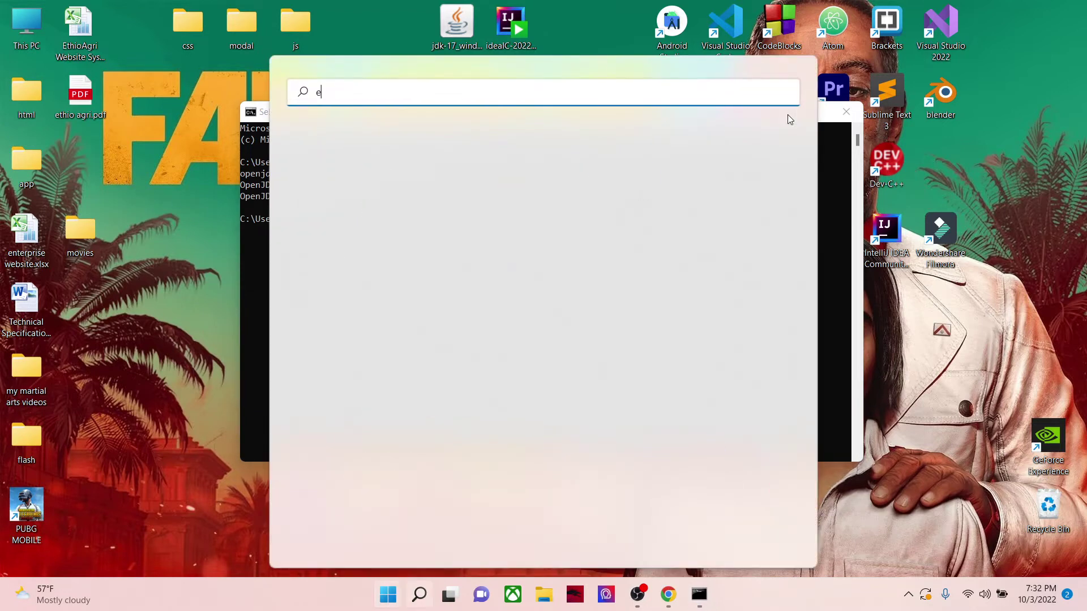
pyautogui.write('nvir')
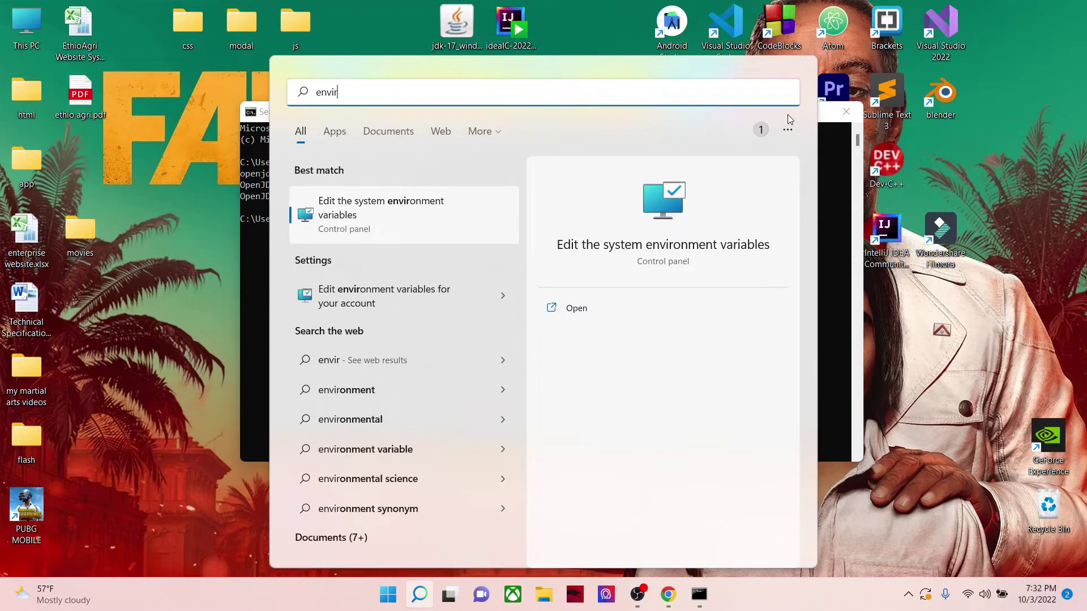
pyautogui.press('Return')
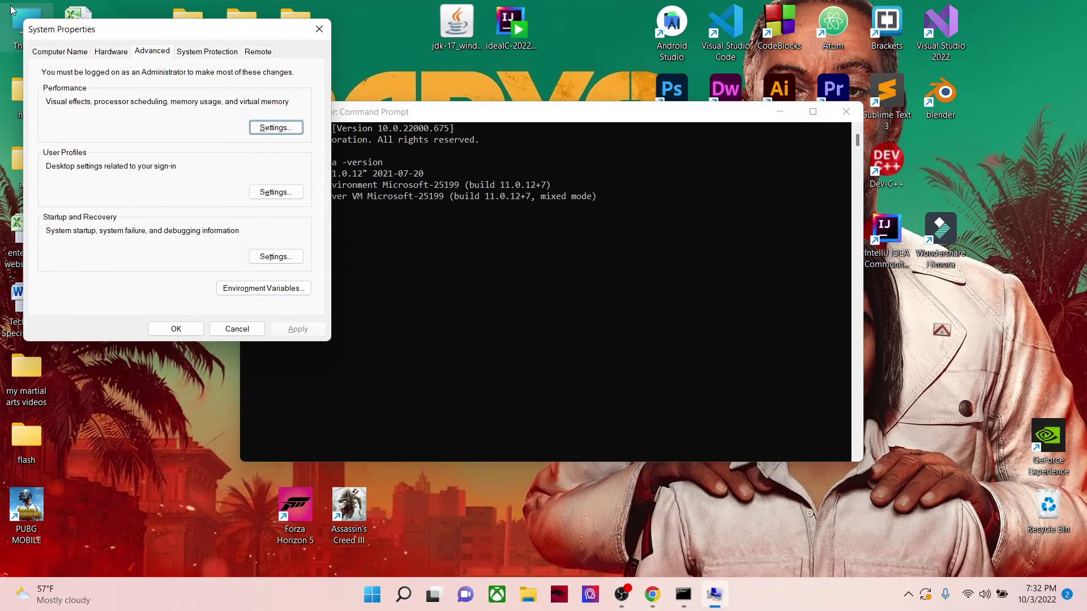
pyautogui.moveTo(92, 34); pyautogui.dragTo(438, 51)
# Step: Open the Settings app maximized and type 'envi' into its settings search
pyautogui.press('super')
pyautogui.write('st')
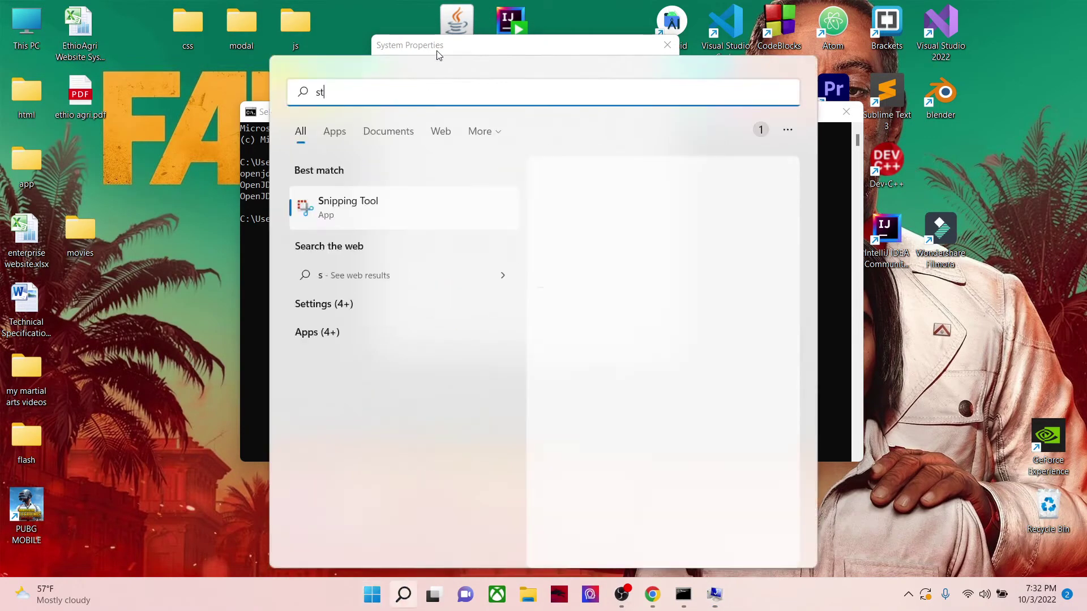
pyautogui.press('BackSpace')
pyautogui.write('et')
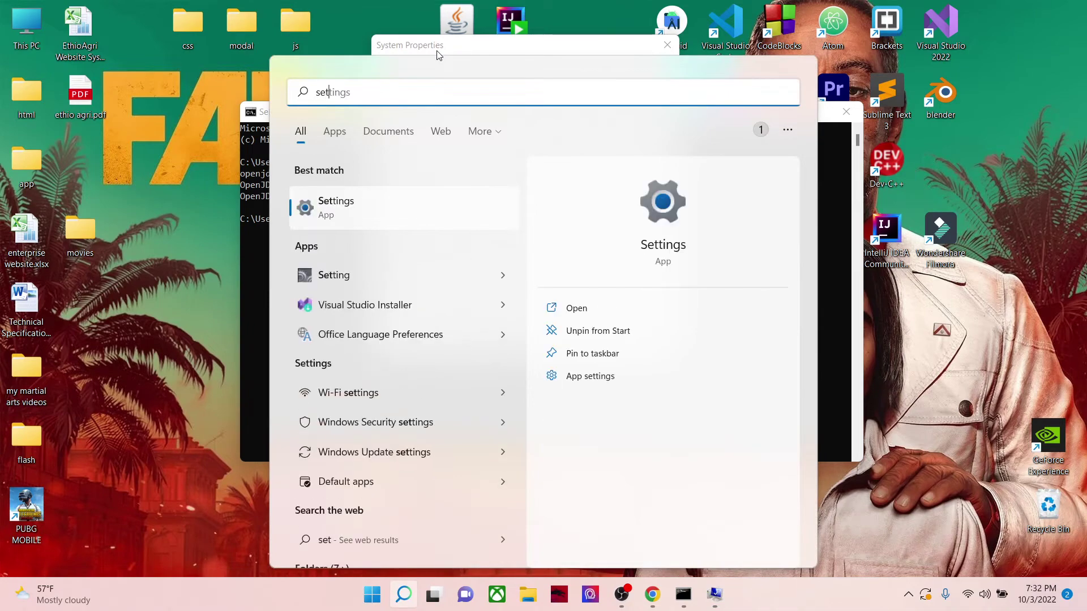
pyautogui.press('Return')
pyautogui.moveTo(450, 5); pyautogui.dragTo(546, 136)
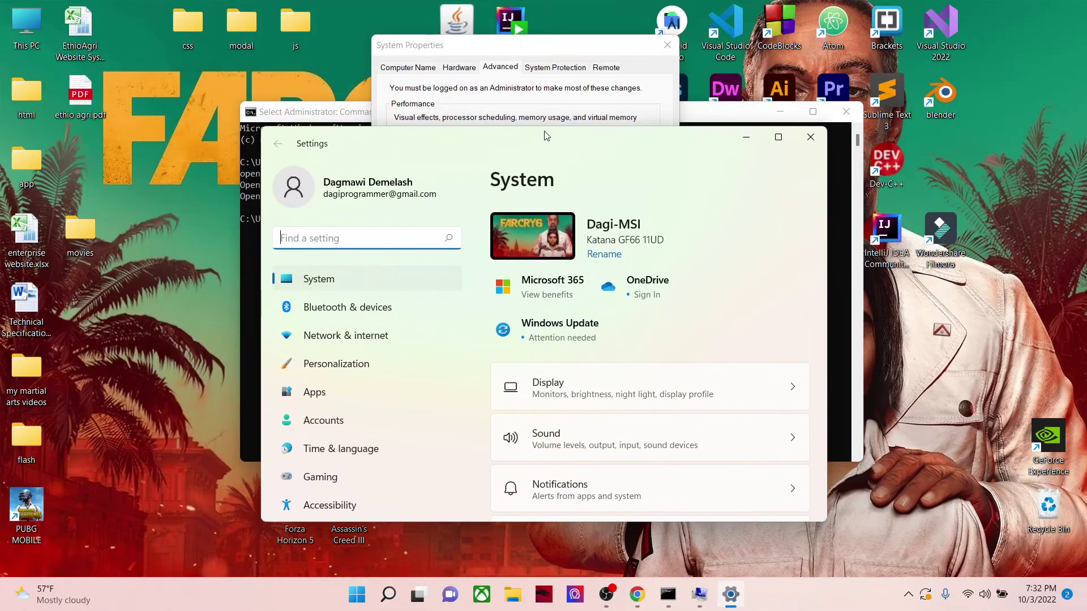
pyautogui.doubleClick(547, 136)
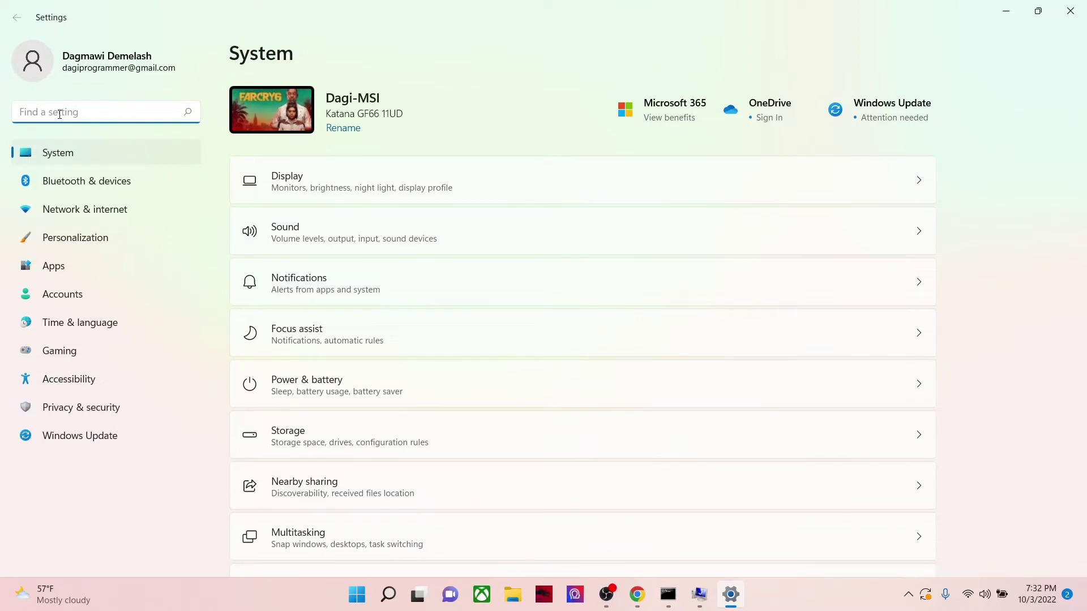
pyautogui.write('envi')
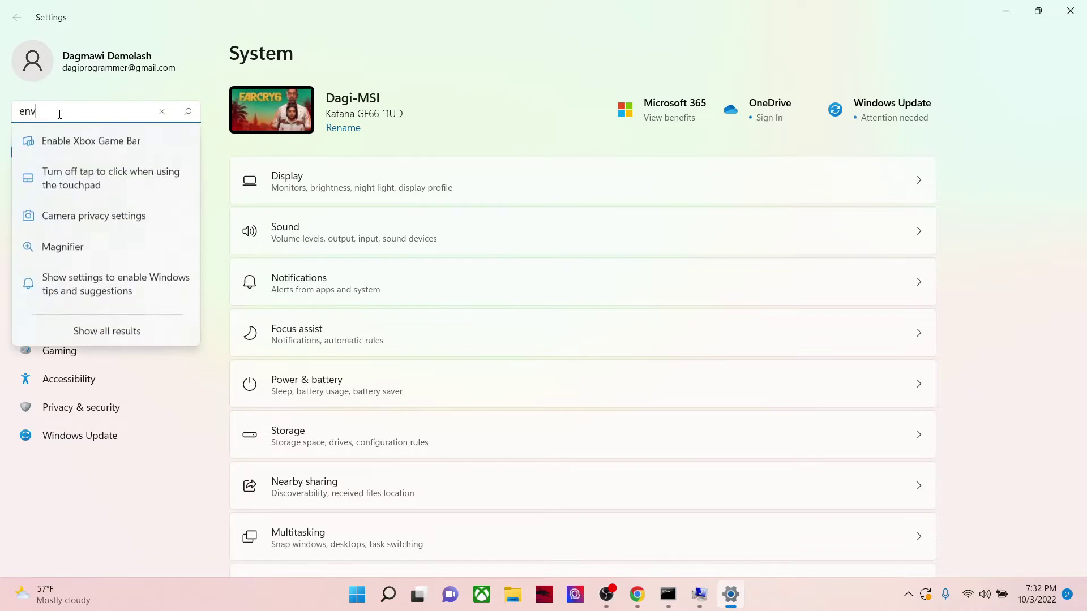
# Step: Return to the System Properties advanced settings, minimizing the Settings window
pyautogui.click(84, 139)
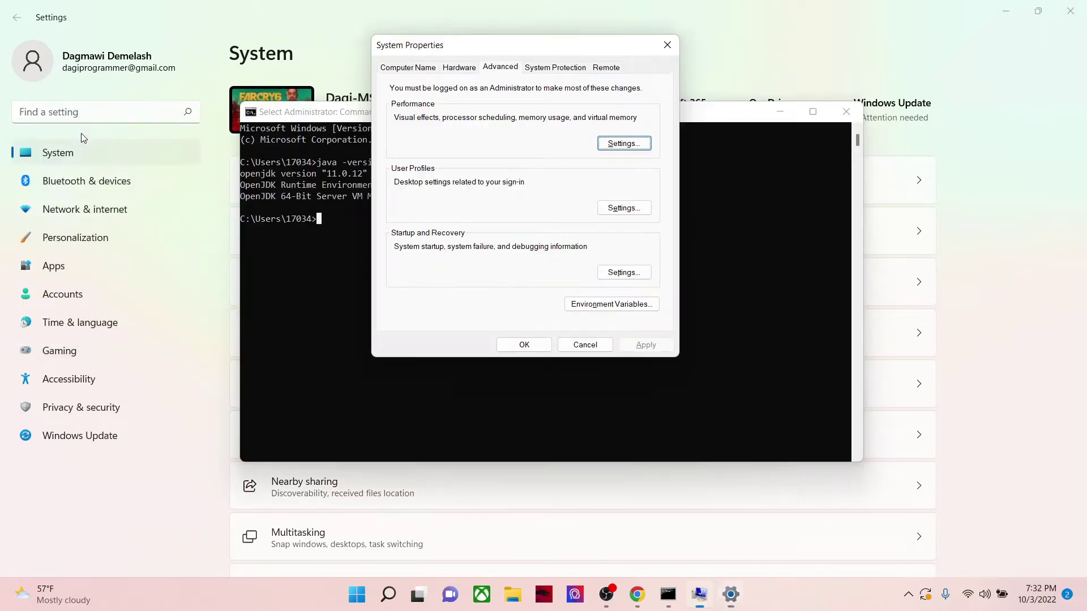
pyautogui.click(1006, 11)
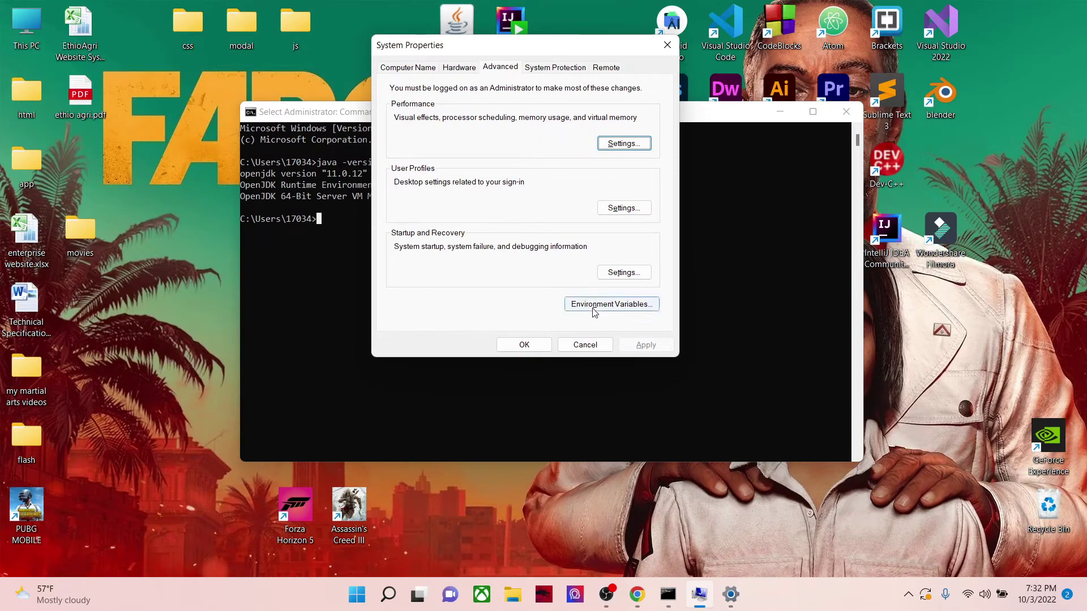
pyautogui.moveTo(463, 56); pyautogui.dragTo(341, 77)
# Step: Open Environment Variables, preview the Path entries without changes, and select the user Path row
pyautogui.click(485, 324)
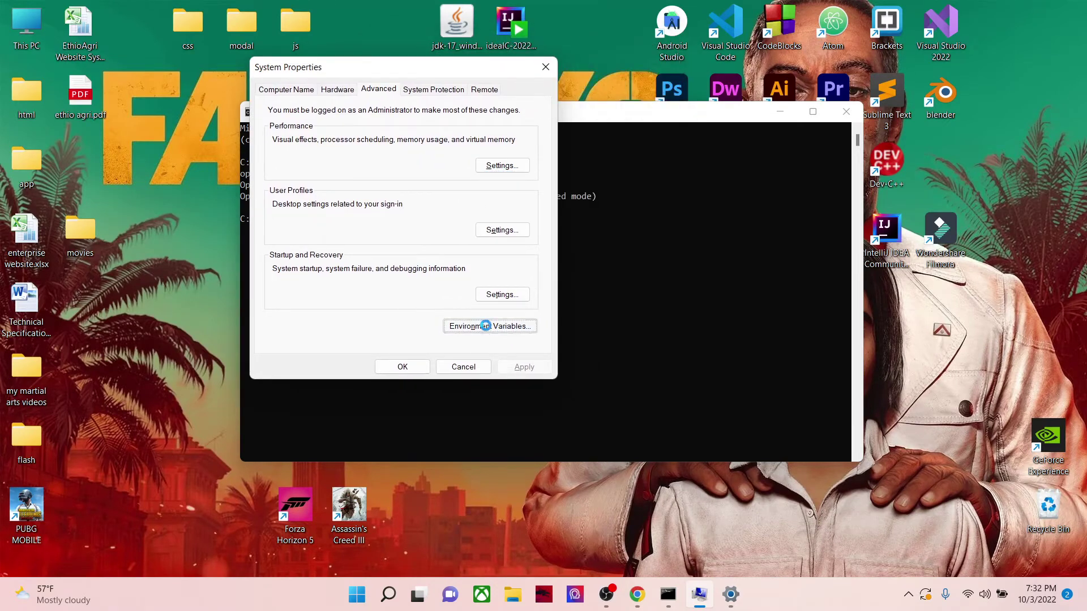
pyautogui.moveTo(454, 90); pyautogui.dragTo(337, 61)
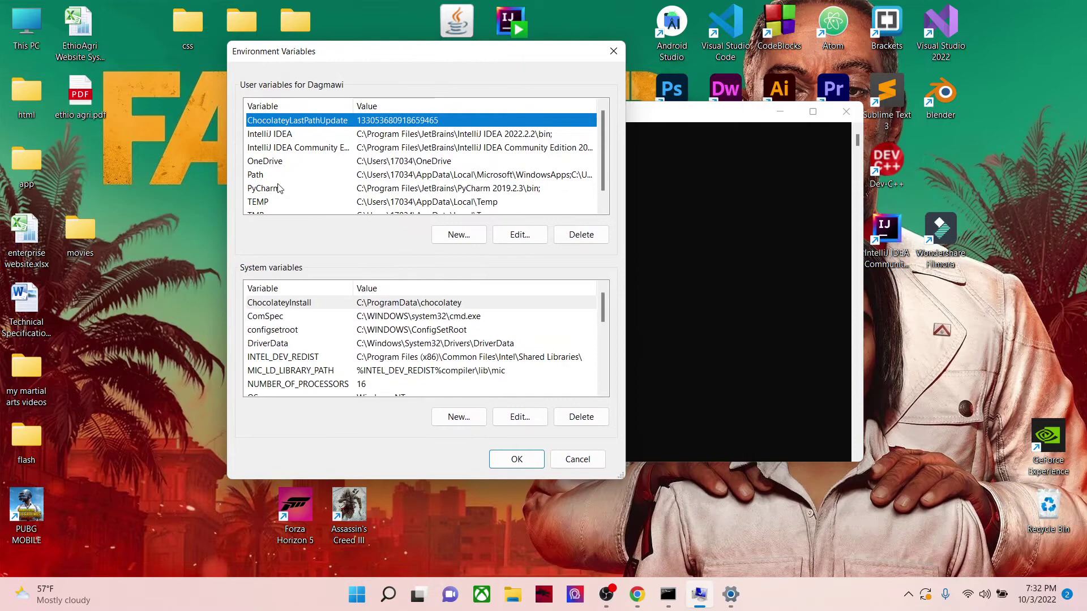
pyautogui.doubleClick(283, 175)
pyautogui.click(675, 453)
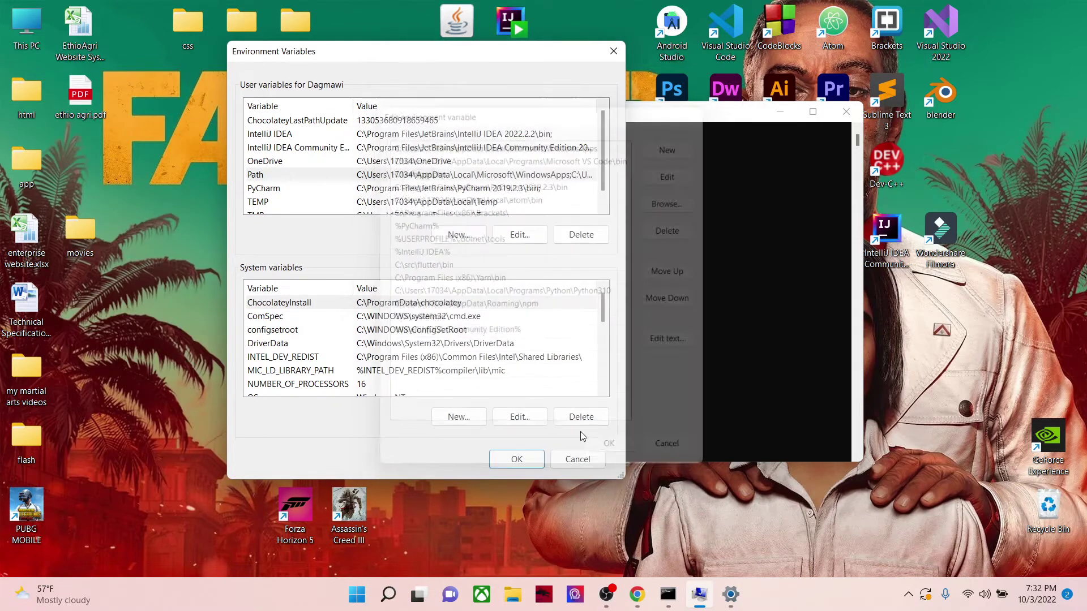
pyautogui.scroll(-4, 340, 318)
pyautogui.scroll(4, 354, 366)
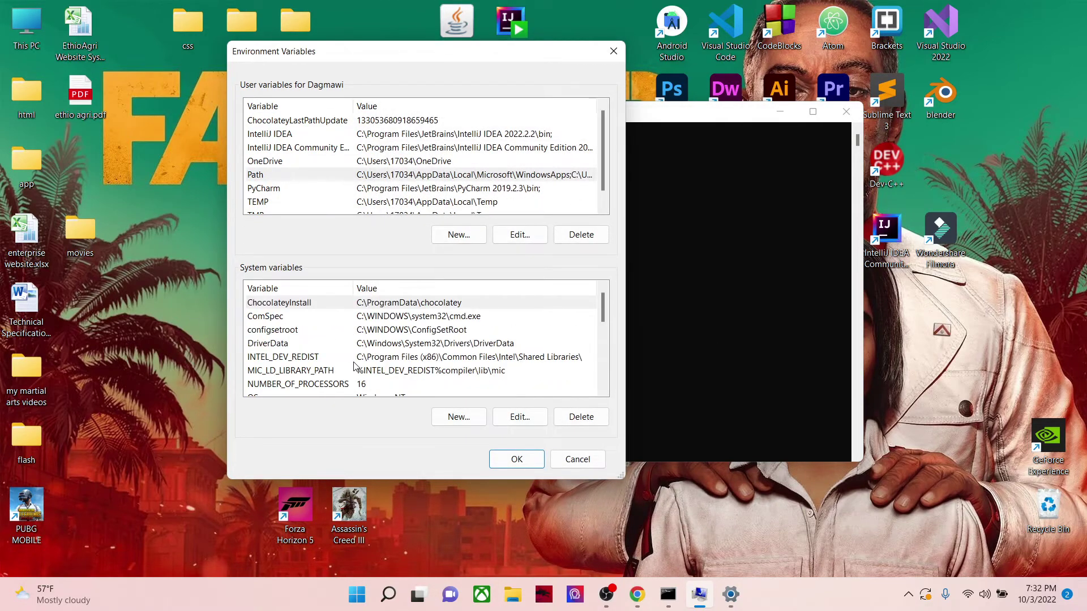
pyautogui.scroll(-5, 354, 366)
pyautogui.scroll(5, 353, 365)
pyautogui.click(290, 179)
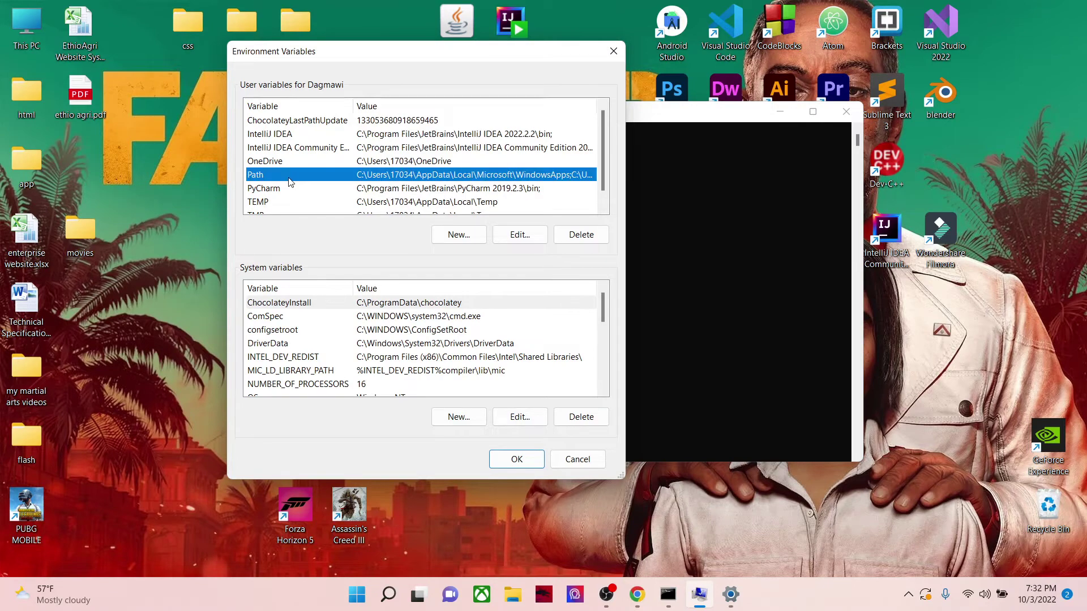
# Step: Navigate File Explorer from This PC to C:\Program Files\Java\jdk-17.0.4.1\bin
pyautogui.click(511, 605)
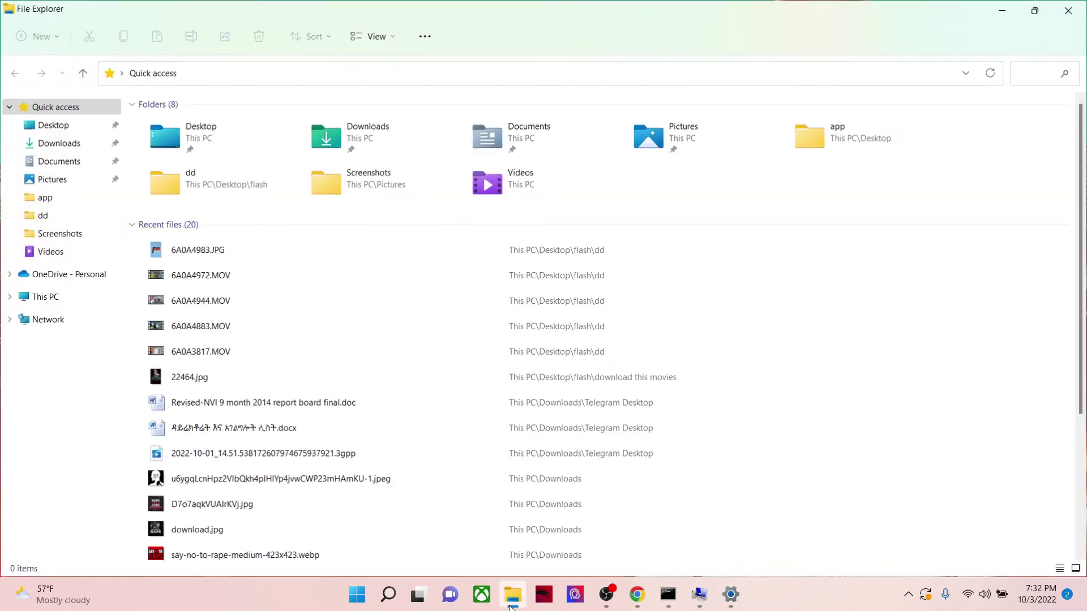
pyautogui.click(52, 299)
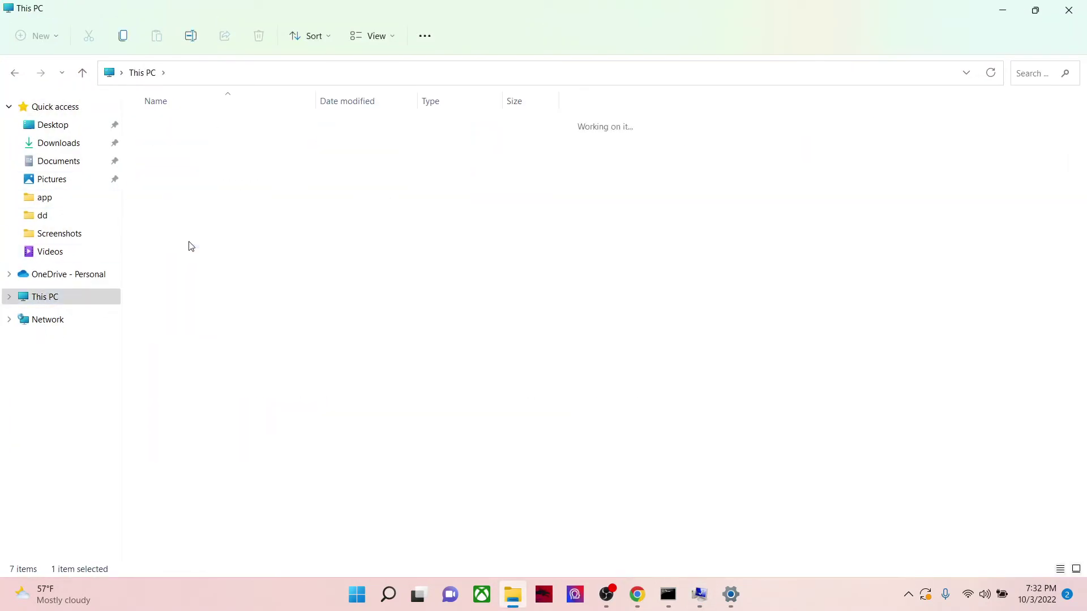
pyautogui.doubleClick(204, 195)
pyautogui.scroll(-2, 206, 227)
pyautogui.click(181, 296)
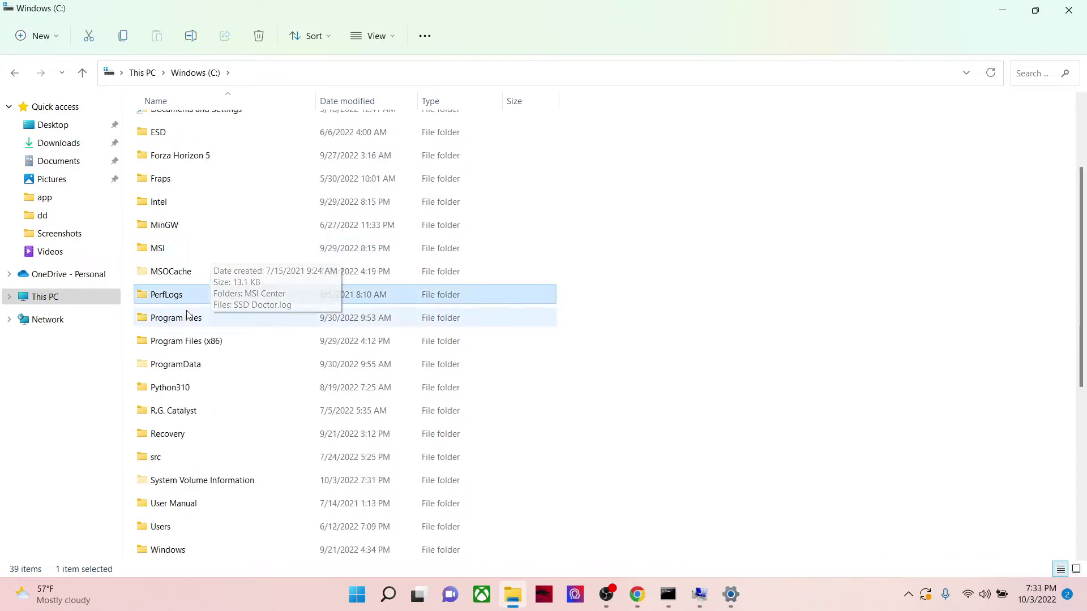
pyautogui.doubleClick(188, 317)
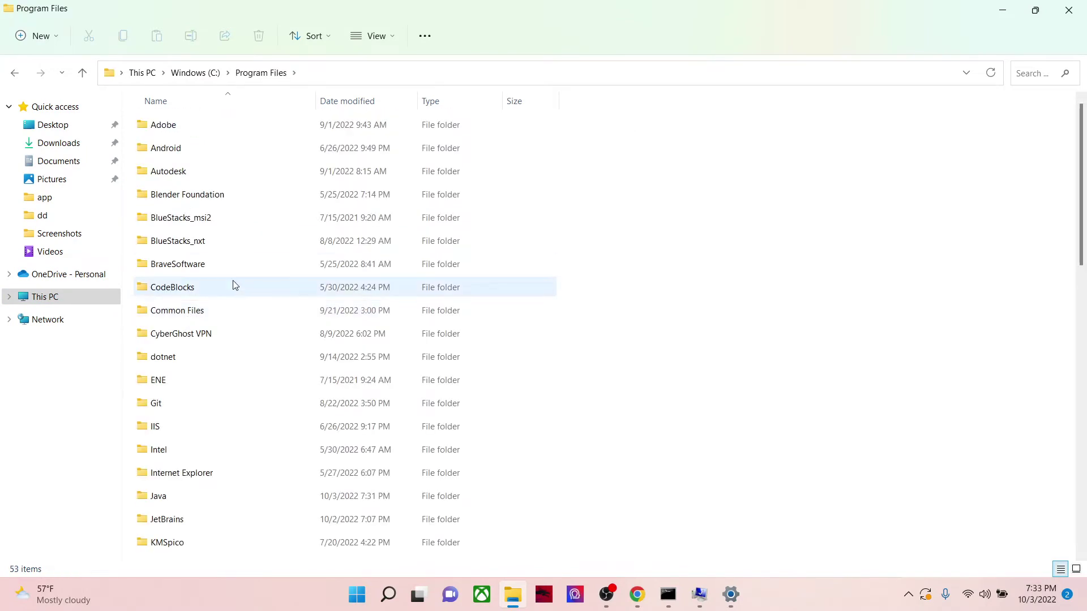
pyautogui.scroll(-2, 233, 286)
pyautogui.doubleClick(181, 368)
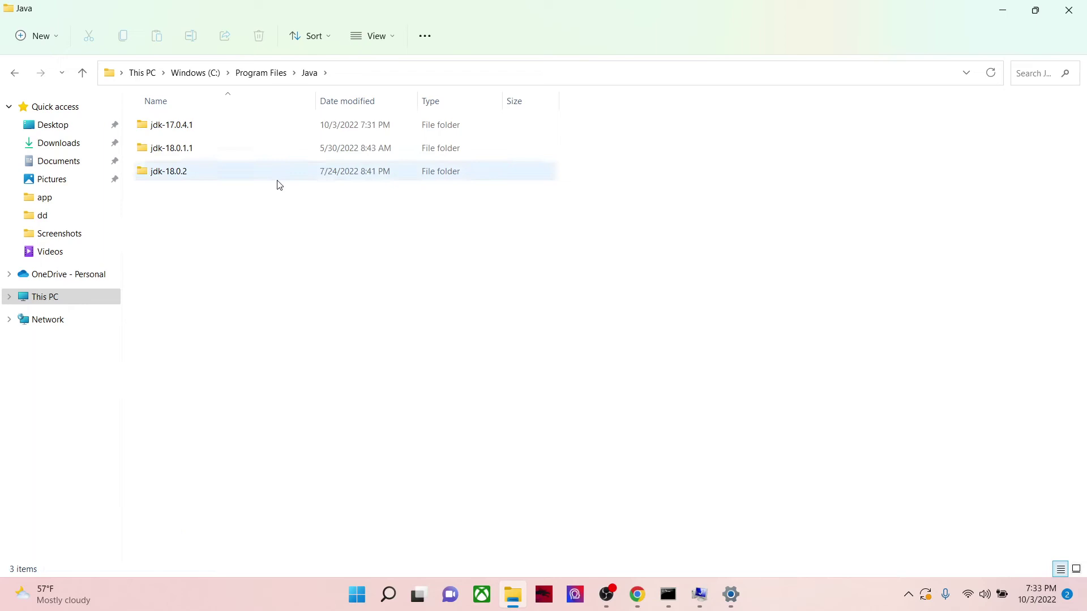
pyautogui.doubleClick(197, 129)
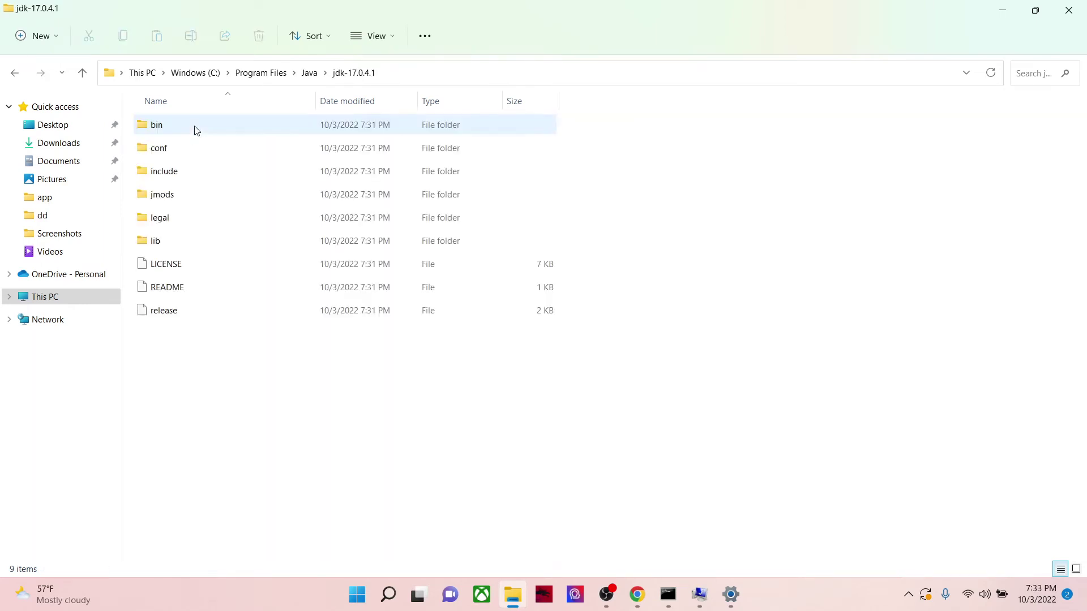
pyautogui.click(404, 77)
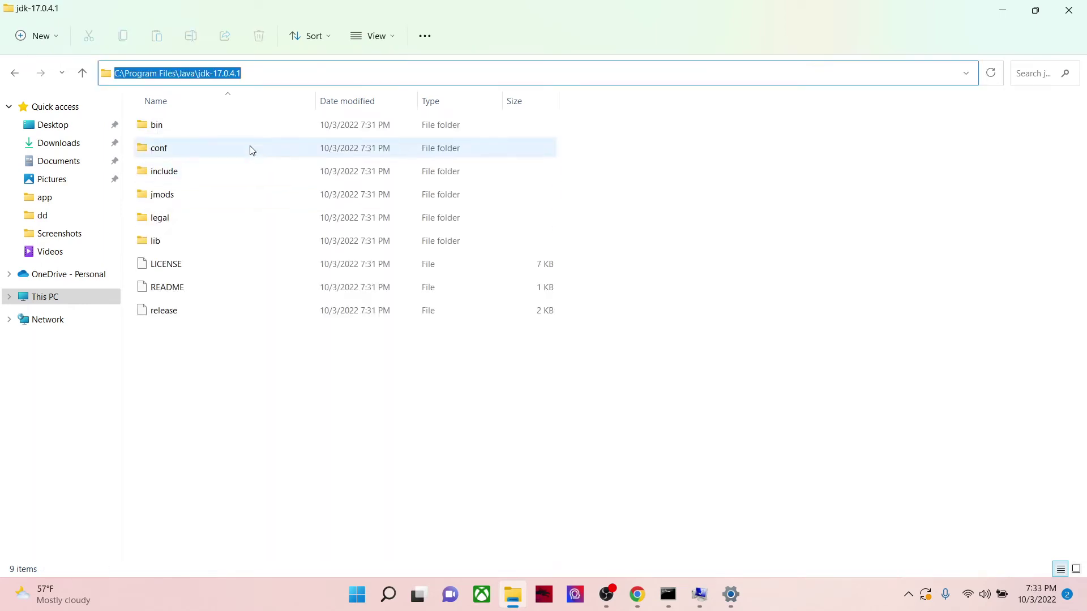
pyautogui.doubleClick(250, 127)
# Step: Browse the bin folder's files, select its address path for copying, and close Settings
pyautogui.click(252, 130)
pyautogui.click(849, 181)
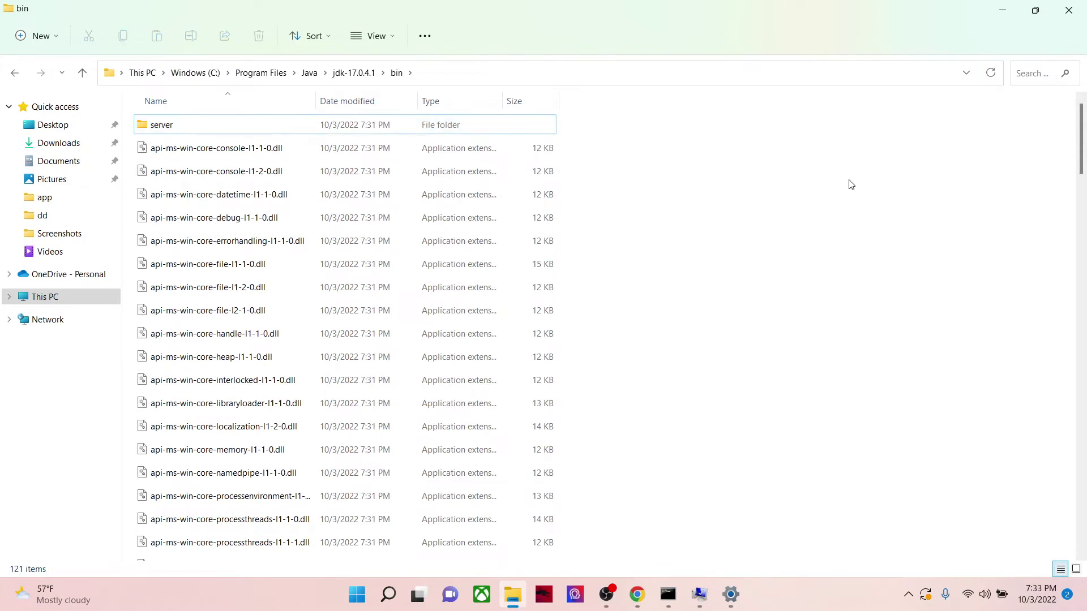
pyautogui.scroll(-15, 725, 158)
pyautogui.scroll(-4, 719, 182)
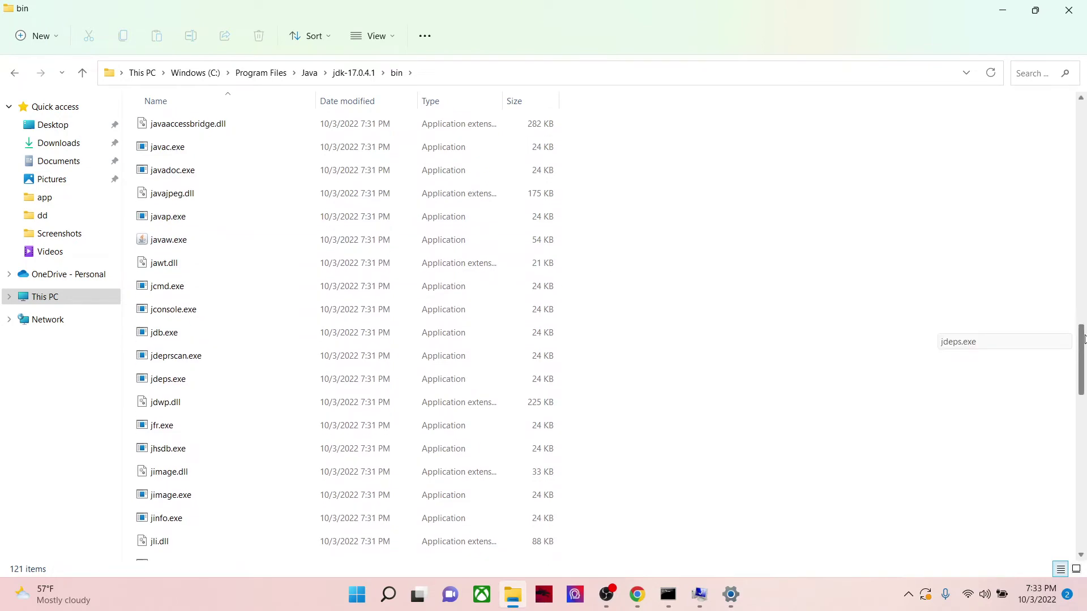
pyautogui.scroll(1, 1083, 337)
pyautogui.moveTo(1084, 327)
pyautogui.mouseDown()
pyautogui.moveTo(1083, 156)
pyautogui.moveTo(1075, 463)
pyautogui.moveTo(1079, 142)
pyautogui.moveTo(1078, 334)
pyautogui.mouseUp()
pyautogui.scroll(6, 835, 294)
pyautogui.scroll(10, 835, 295)
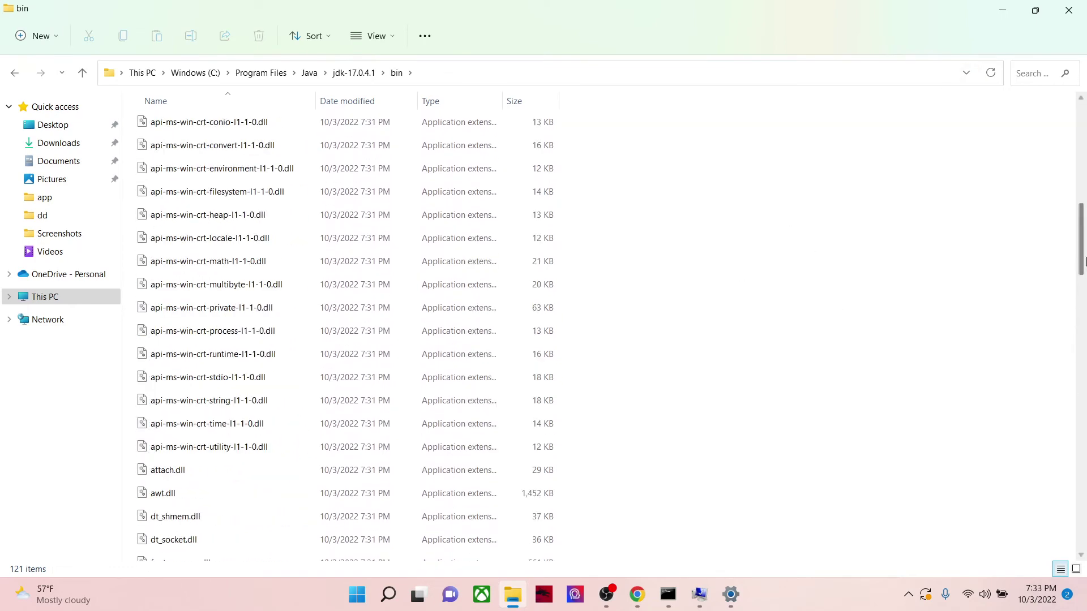
pyautogui.click(456, 72)
pyautogui.hotkey('ctrl', 'c')
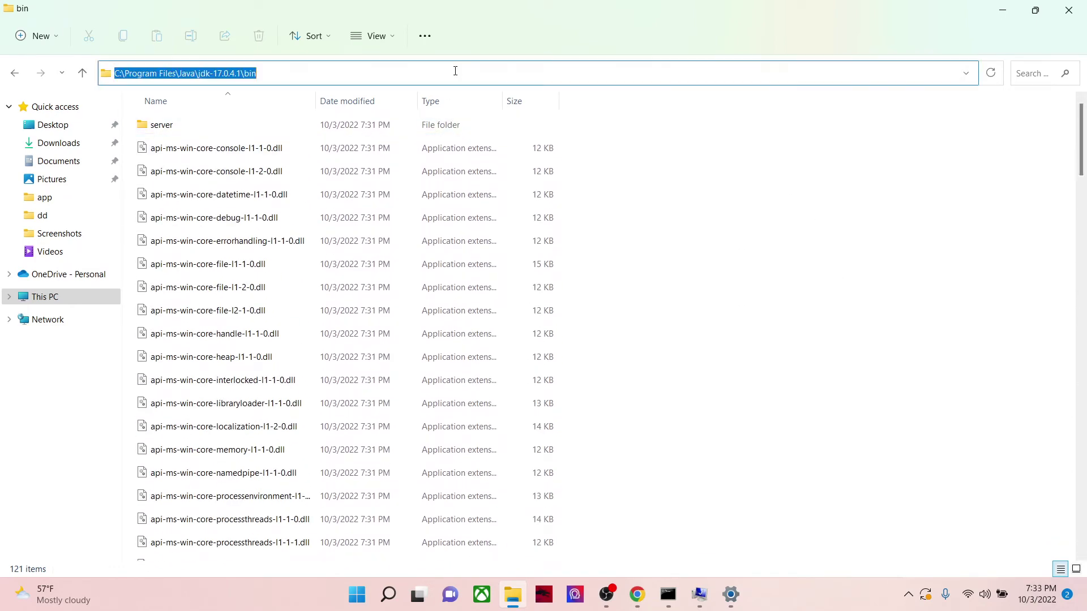
pyautogui.click(605, 277)
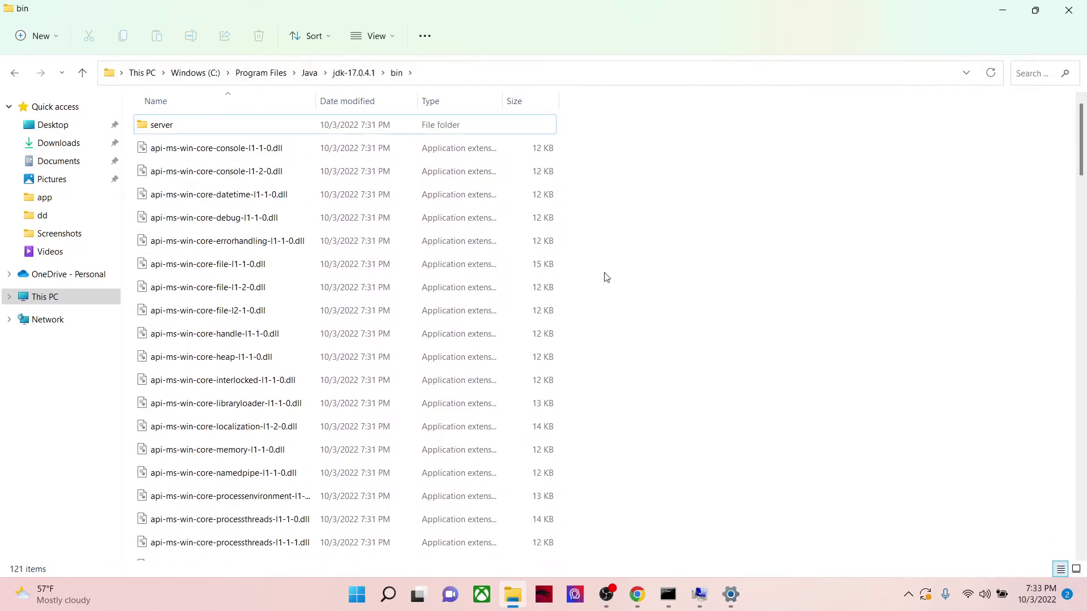
pyautogui.click(730, 595)
pyautogui.click(1070, 10)
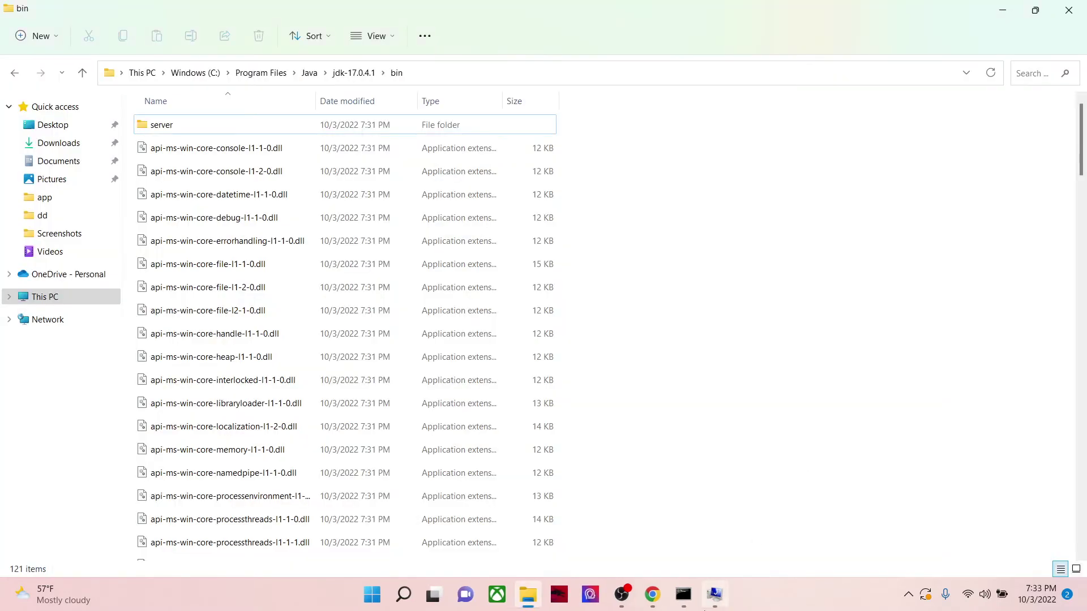
# Step: Paste C:\Program Files\Java\jdk-17.0.4.1\bin as a new user Path entry and OK every dialog
pyautogui.click(715, 594)
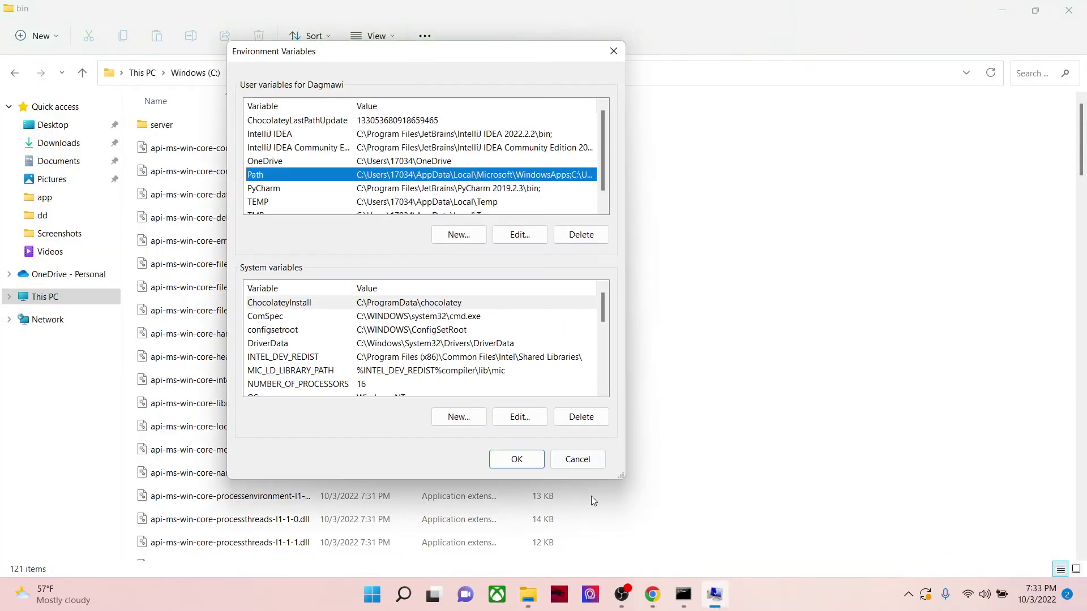
pyautogui.doubleClick(266, 176)
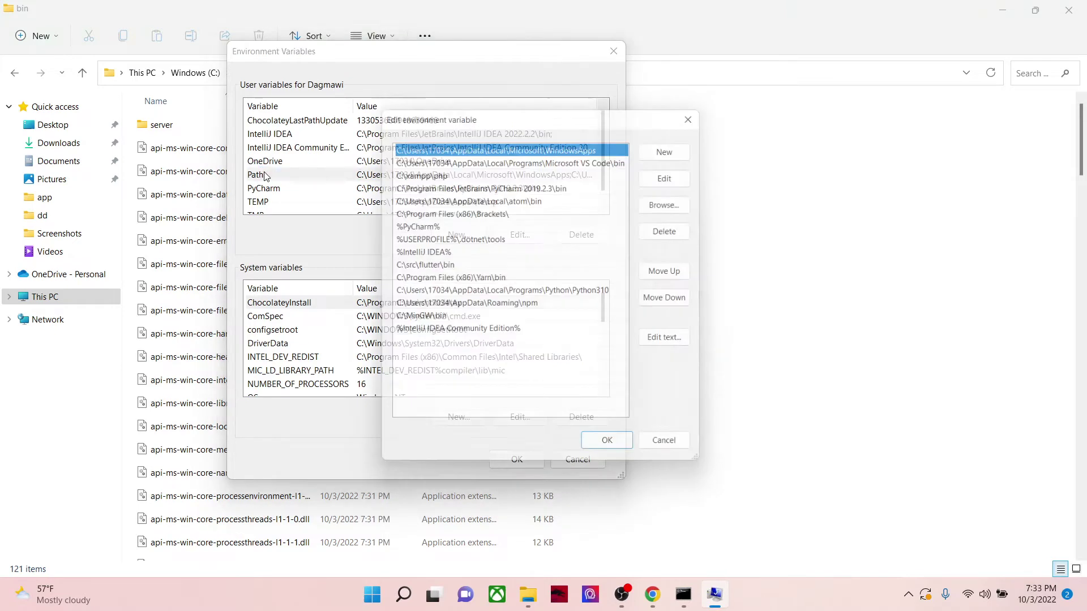
pyautogui.click(672, 146)
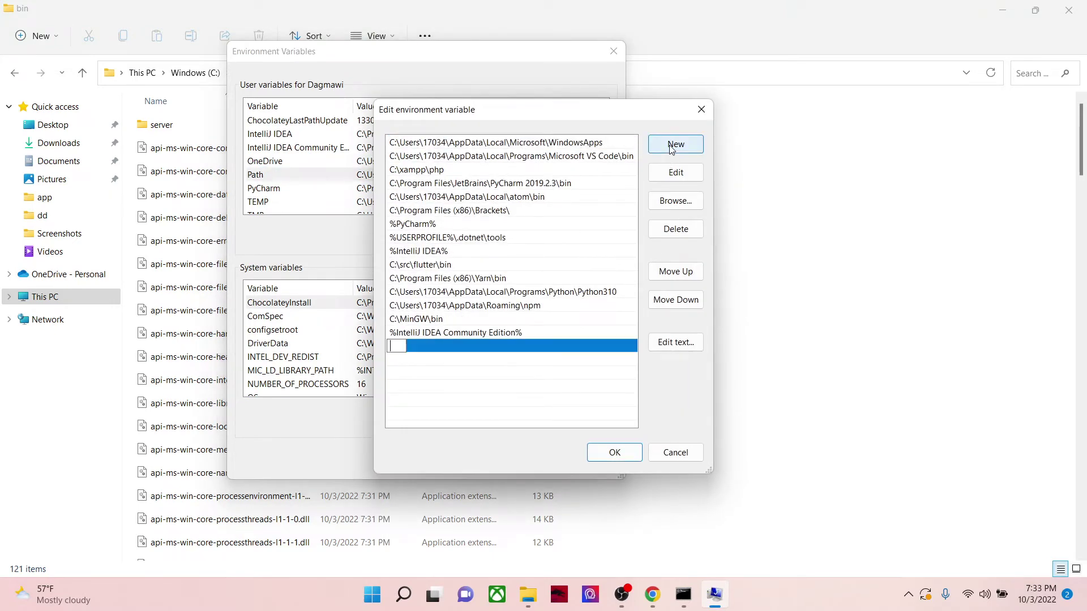
pyautogui.hotkey('ctrl', 'v')
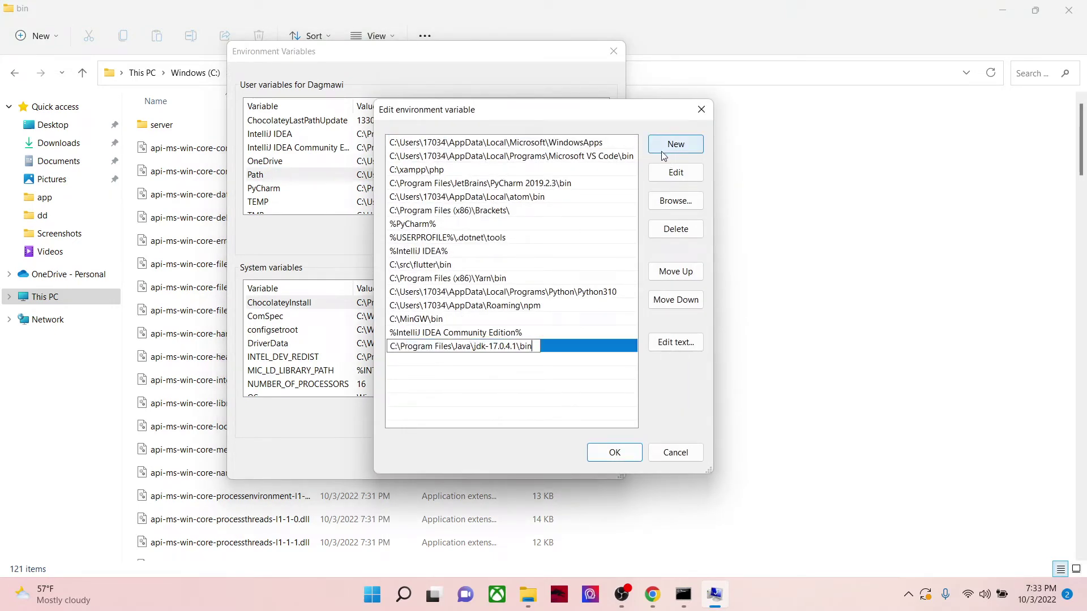
pyautogui.click(615, 453)
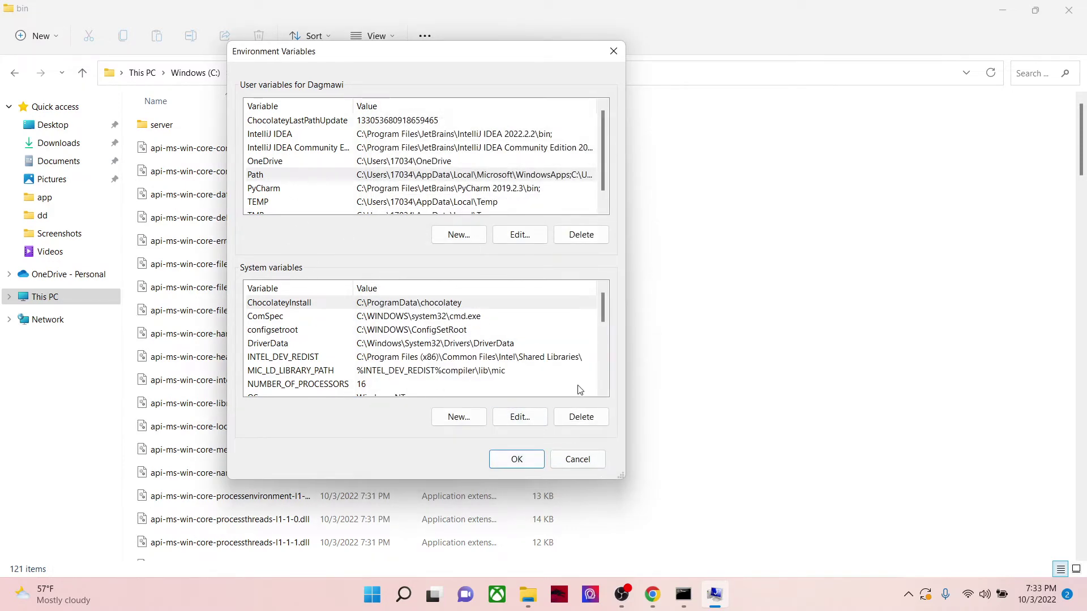
pyautogui.scroll(-3, 306, 313)
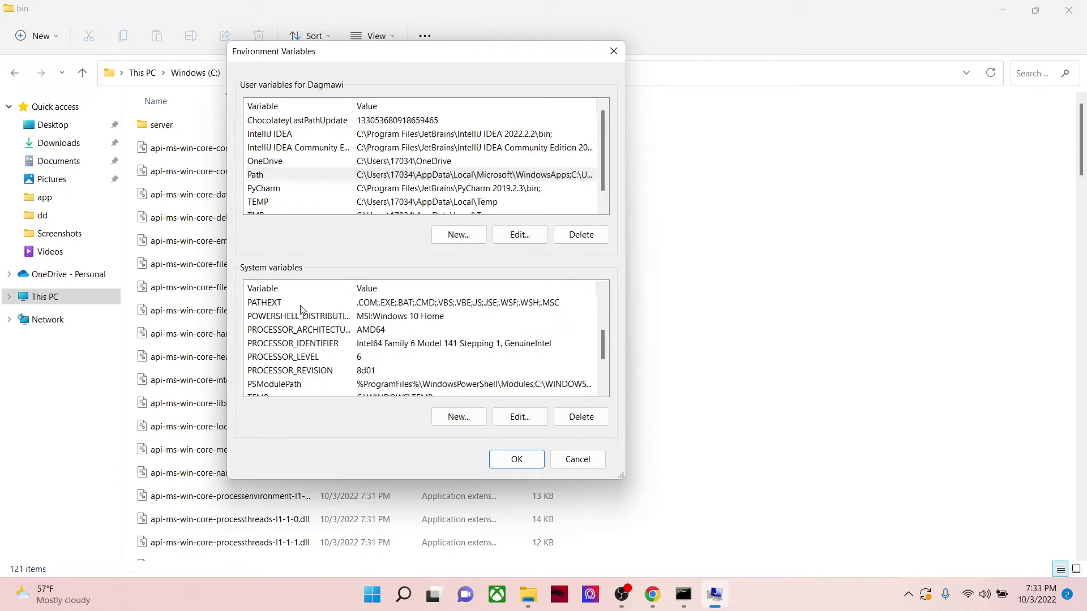
pyautogui.scroll(-3, 301, 310)
pyautogui.click(532, 459)
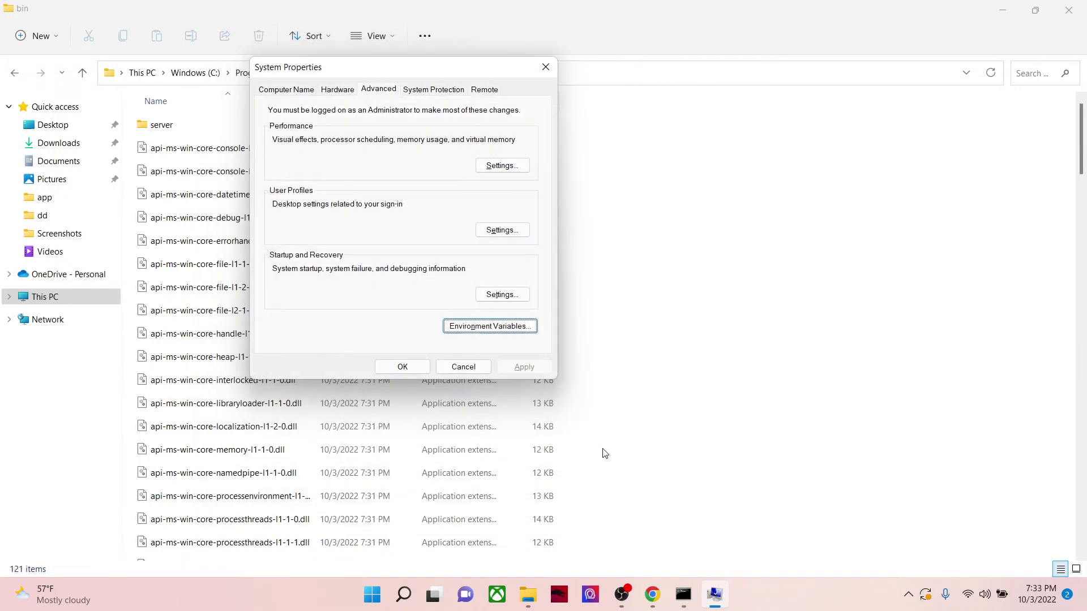
pyautogui.click(415, 371)
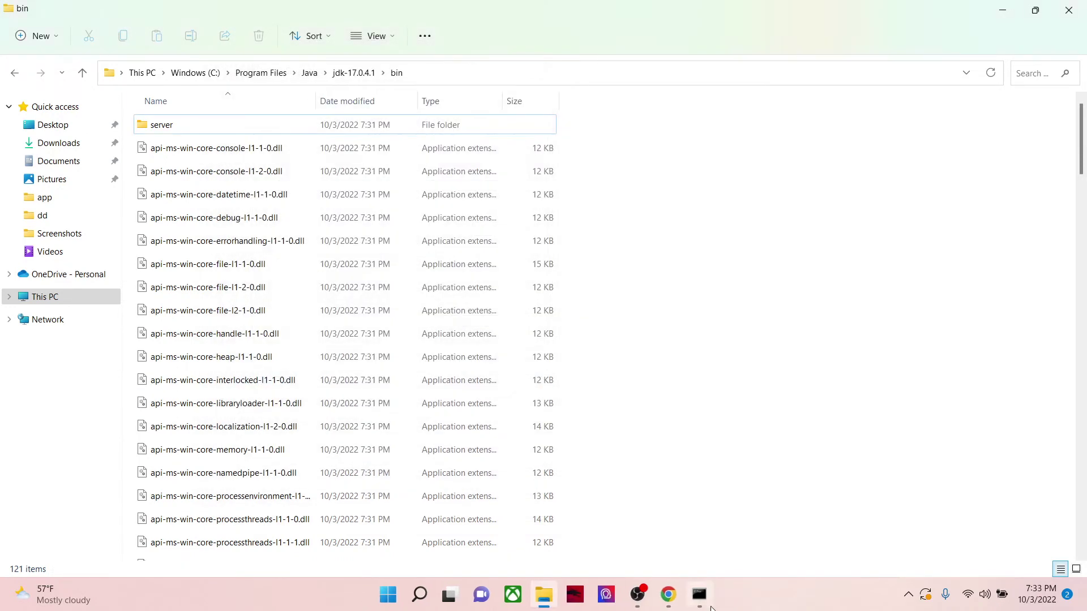
# Step: Run echo %JAVA_HOME% in Command Prompt to check the variable
pyautogui.click(700, 594)
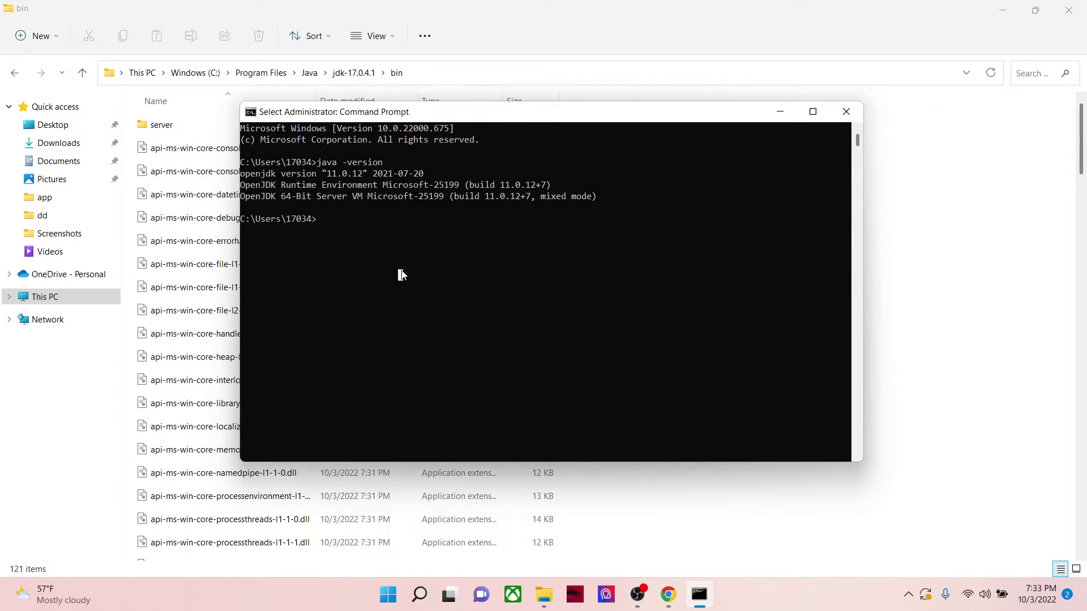
pyautogui.write('echo ')
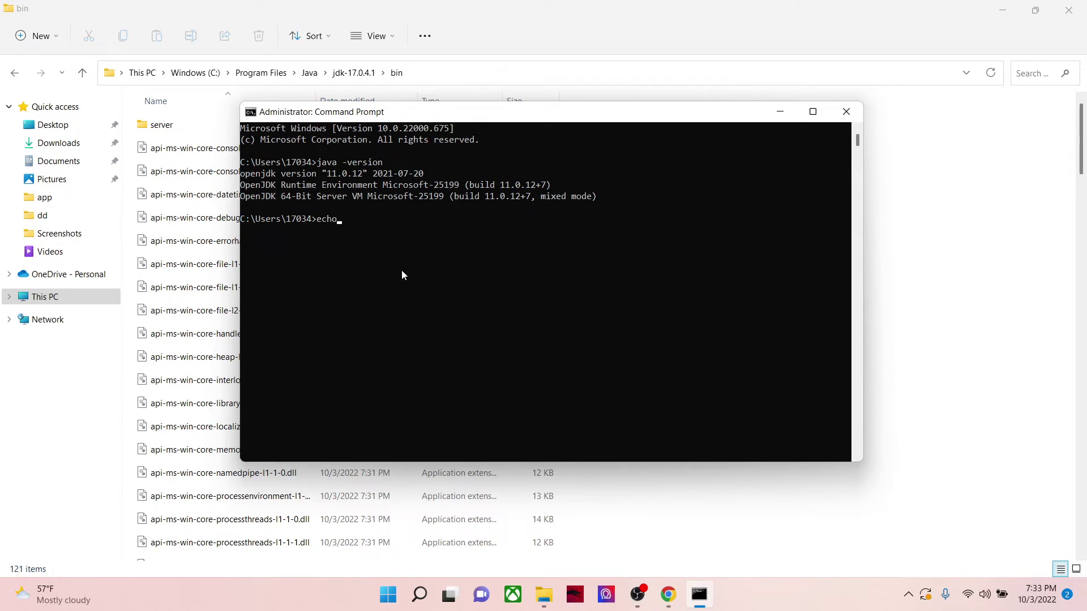
pyautogui.write('%JAVA_HOME%')
pyautogui.press('Return')
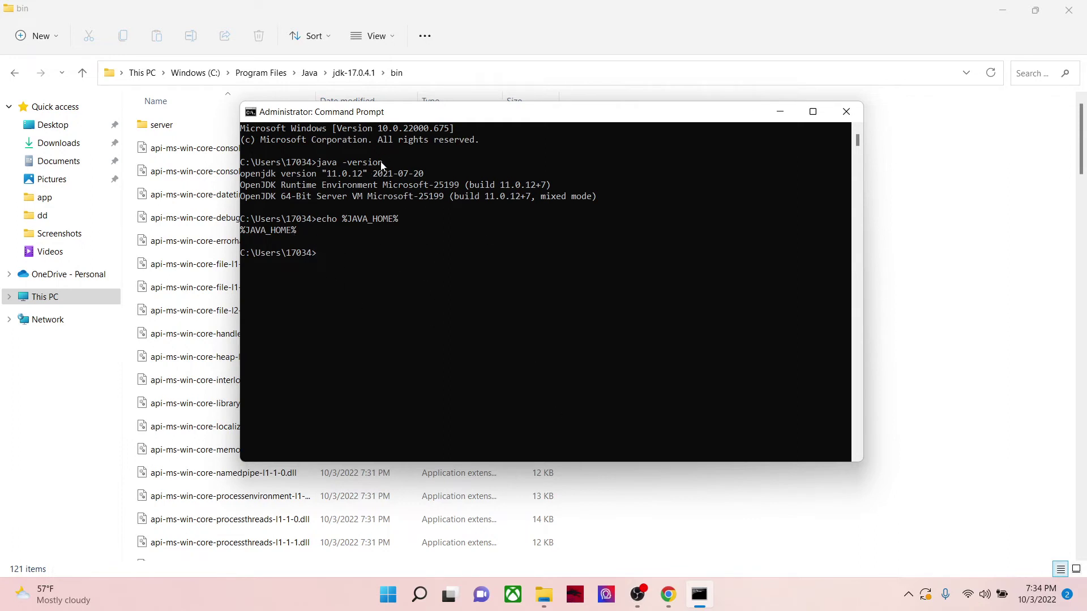
# Step: Copy the C:\Program Files\Java\jdk-17.0.4.1 folder path from Explorer's address bar
pyautogui.click(5, 79)
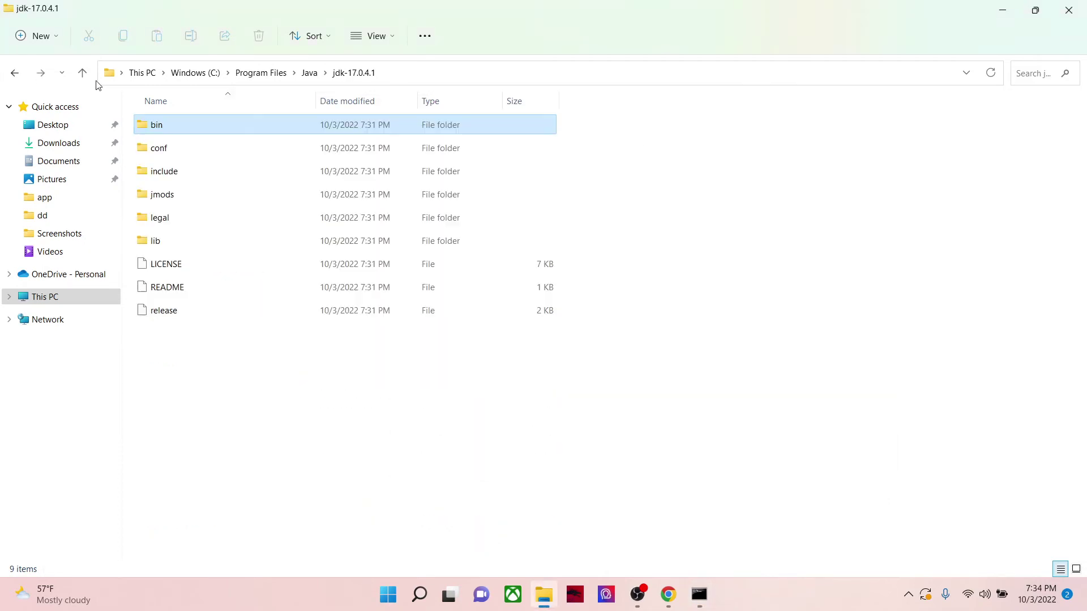
pyautogui.click(398, 73)
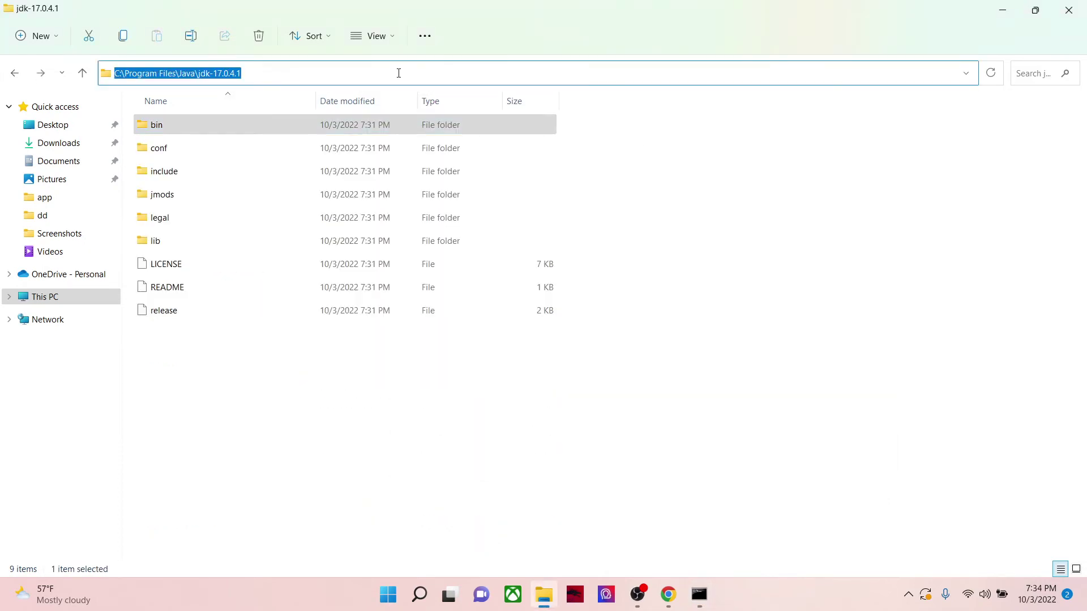
pyautogui.click(707, 343)
pyautogui.press('super')
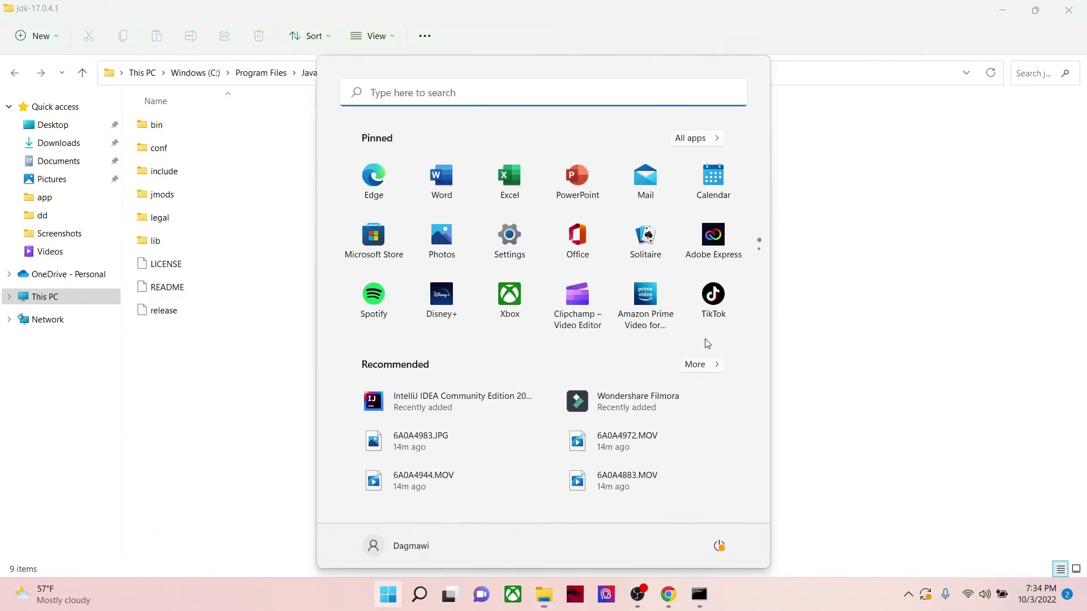
# Step: Open the Environment Variables dialog by searching 'env' from Start
pyautogui.write('env')
pyautogui.press('Return')
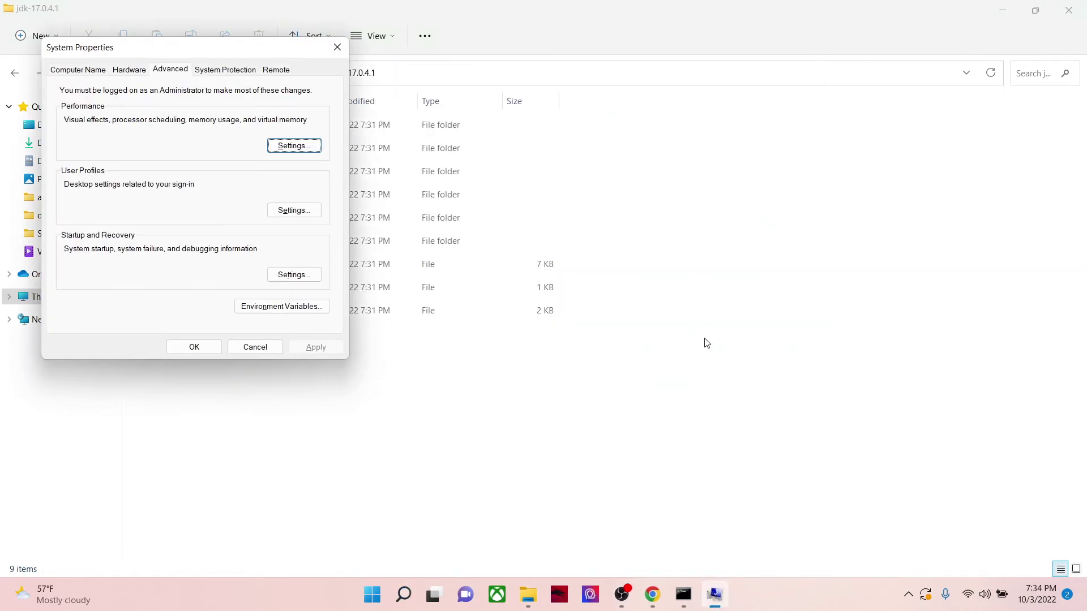
pyautogui.click(327, 307)
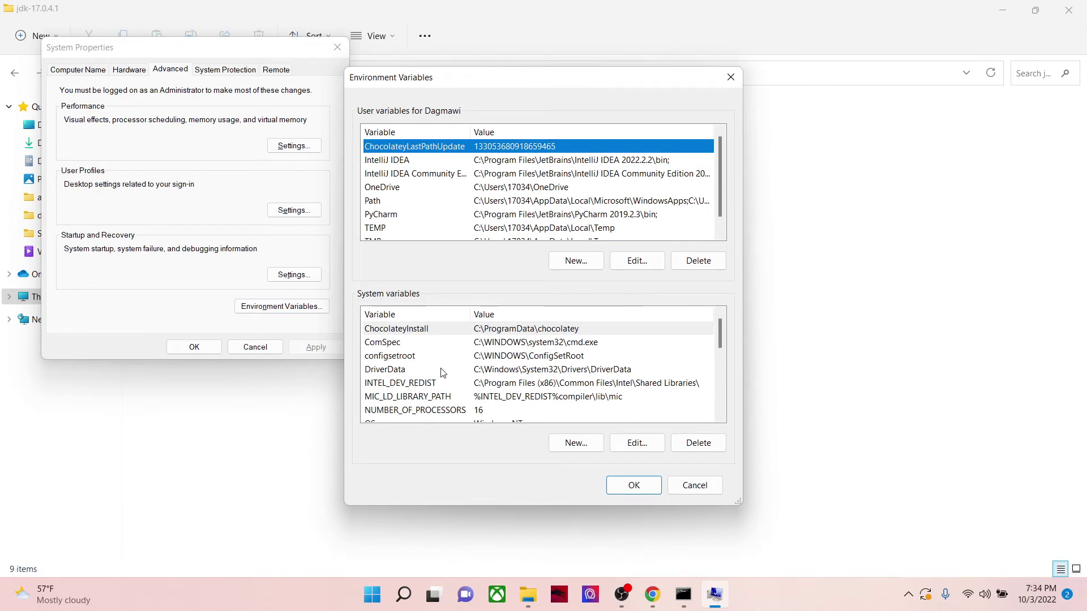
# Step: Create a new system variable JAVA_HOME with value C:\Program Files\Java\jdk-17.0.4.1
pyautogui.click(569, 442)
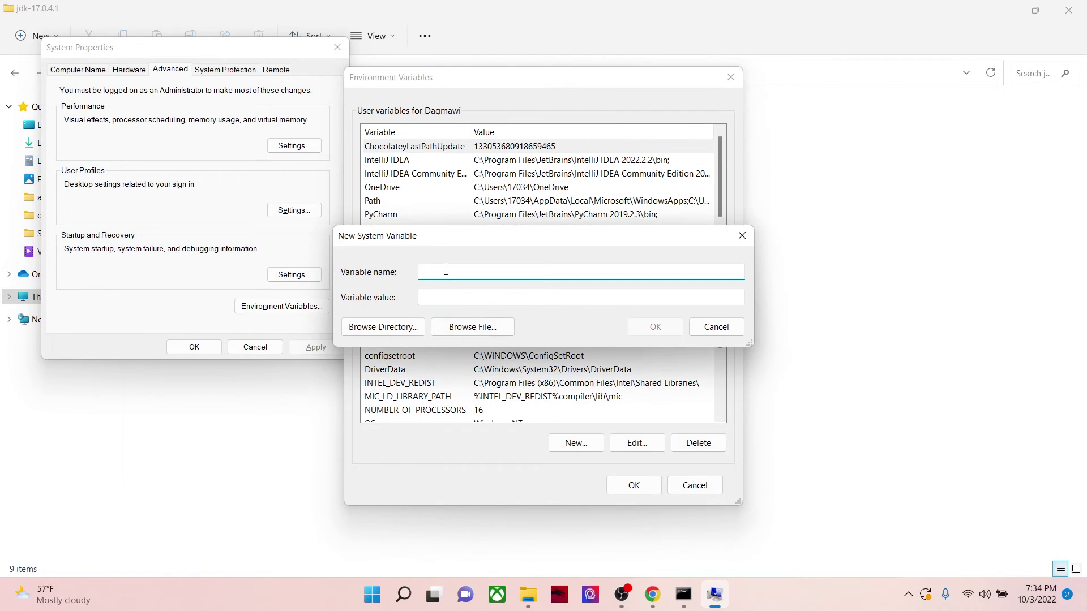
pyautogui.write('JAVA_HOME')
pyautogui.press('BackSpace')
pyautogui.press('BackSpace')
pyautogui.write('ME')
pyautogui.click(457, 290)
pyautogui.write('C:\\Program Files\\Java\\jdk-17.0.4.1')
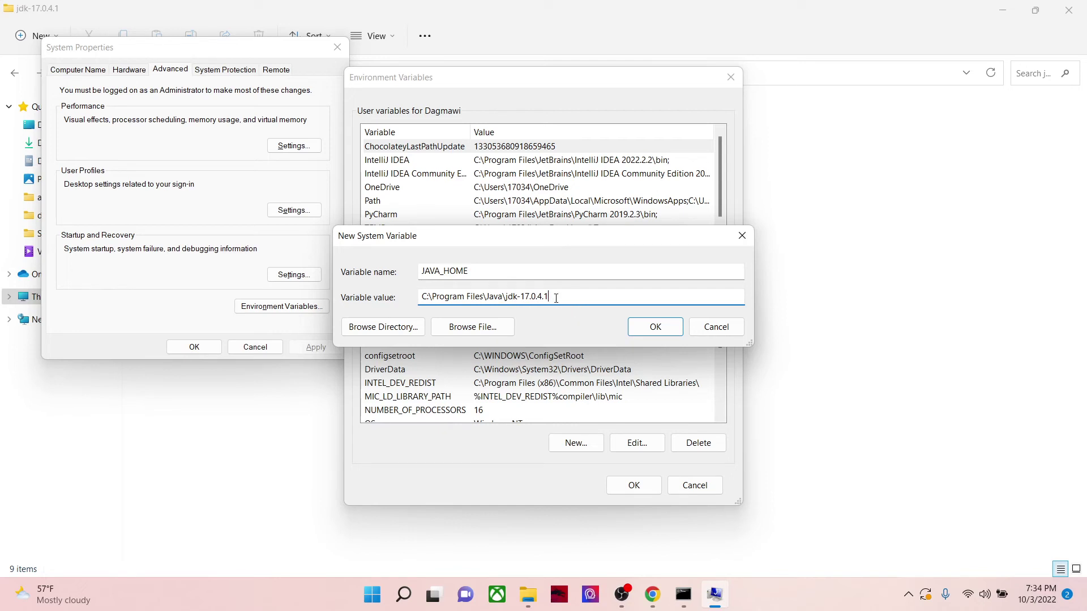
pyautogui.moveTo(555, 298); pyautogui.dragTo(416, 293)
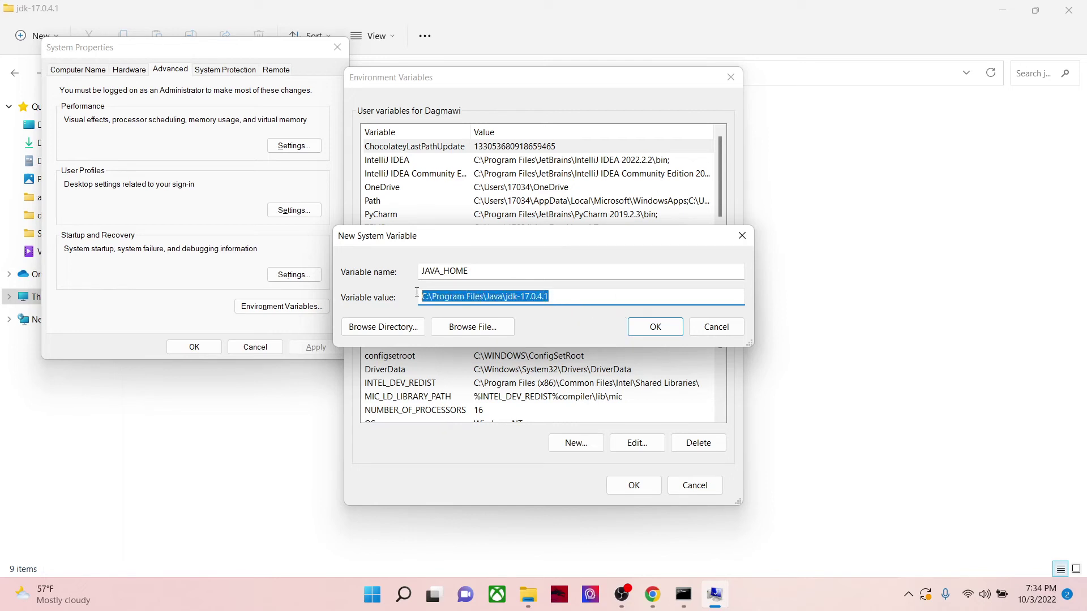
pyautogui.click(585, 299)
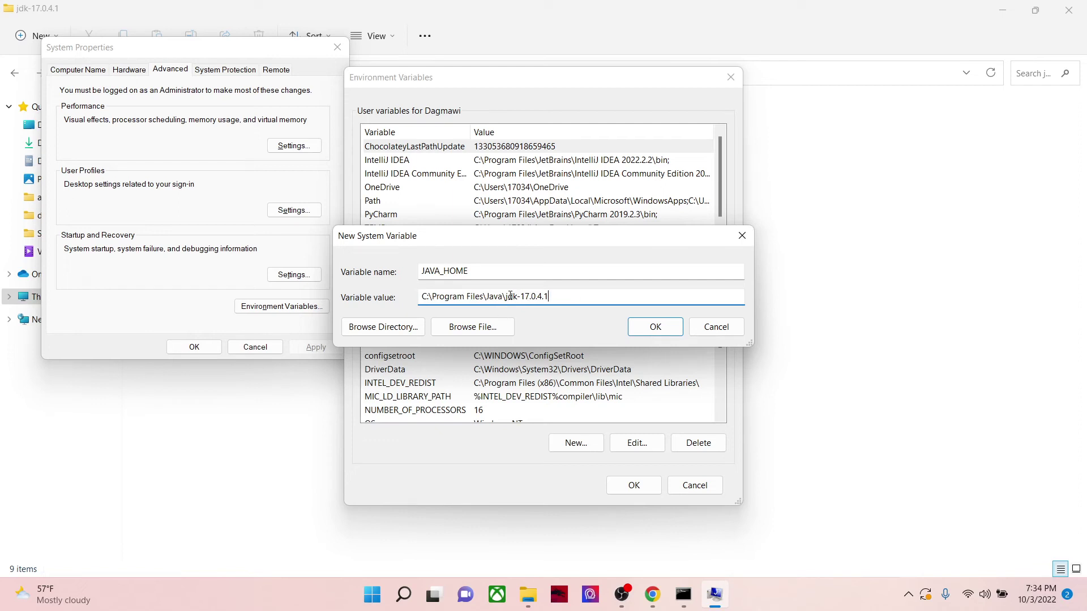
# Step: Save JAVA_HOME and close all three dialogs, keeping the changes
pyautogui.click(655, 327)
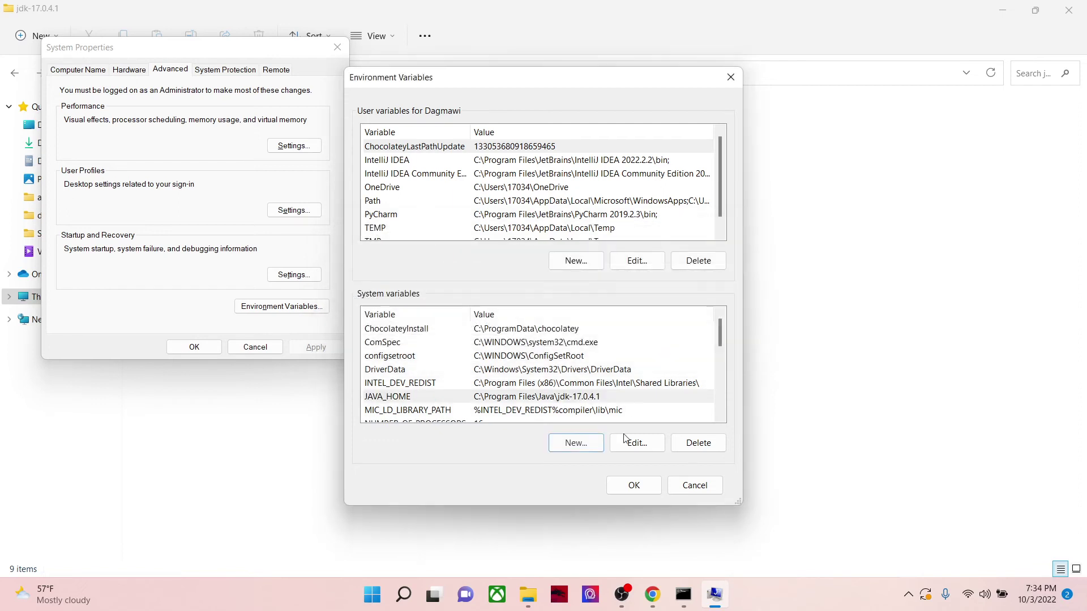
pyautogui.click(633, 485)
pyautogui.click(194, 347)
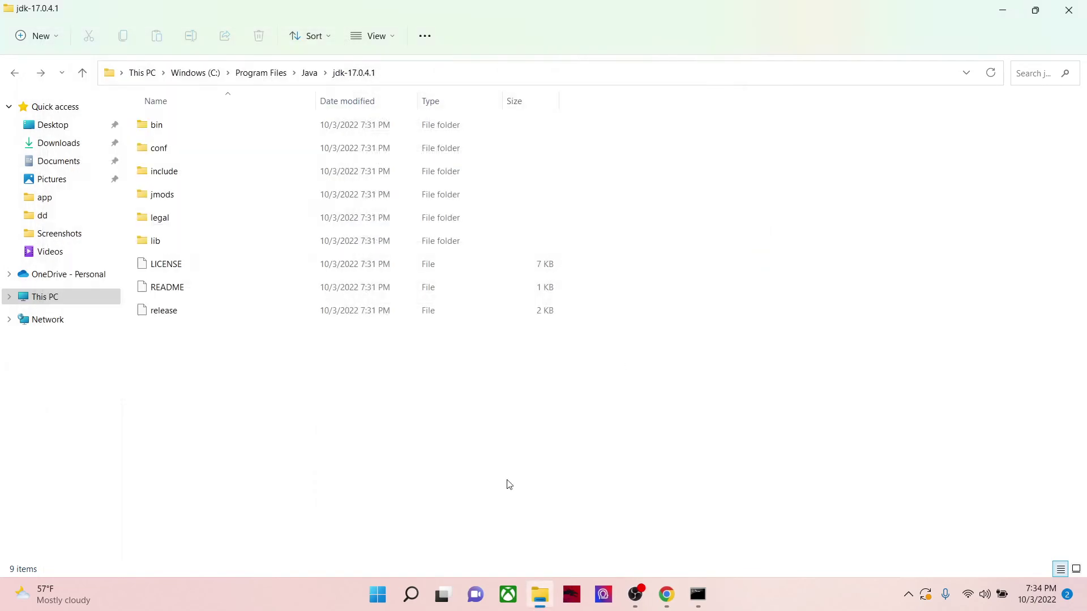
# Step: Close the old console and launch a fresh administrator Command Prompt
pyautogui.click(700, 594)
pyautogui.click(842, 119)
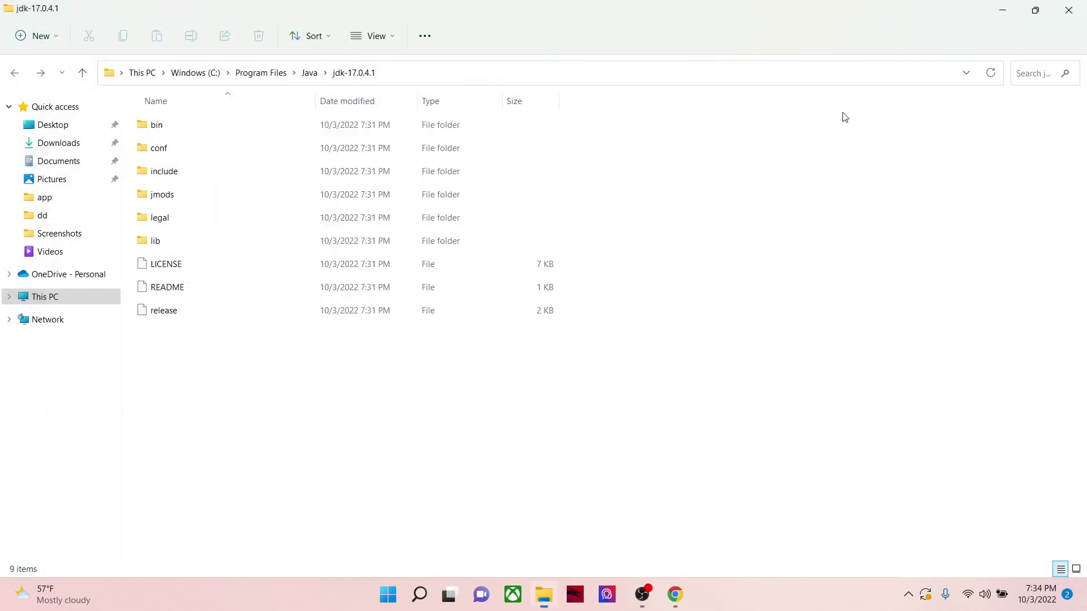
pyautogui.press('super')
pyautogui.write('cmd')
pyautogui.hotkey('ctrl', 'shift', 'Return')
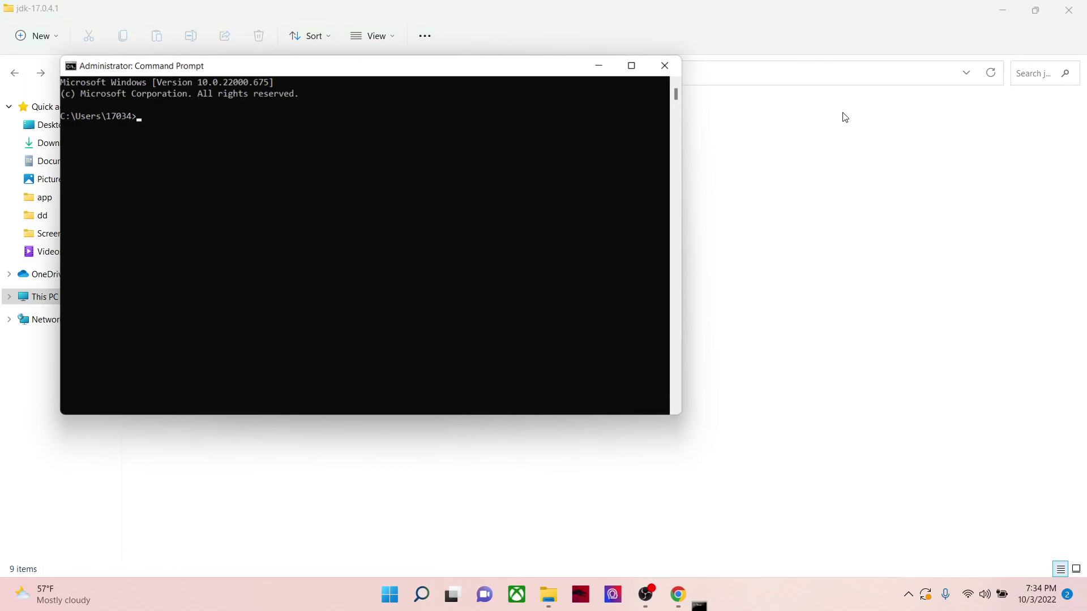
pyautogui.moveTo(199, 72); pyautogui.dragTo(423, 129)
pyautogui.click(421, 214)
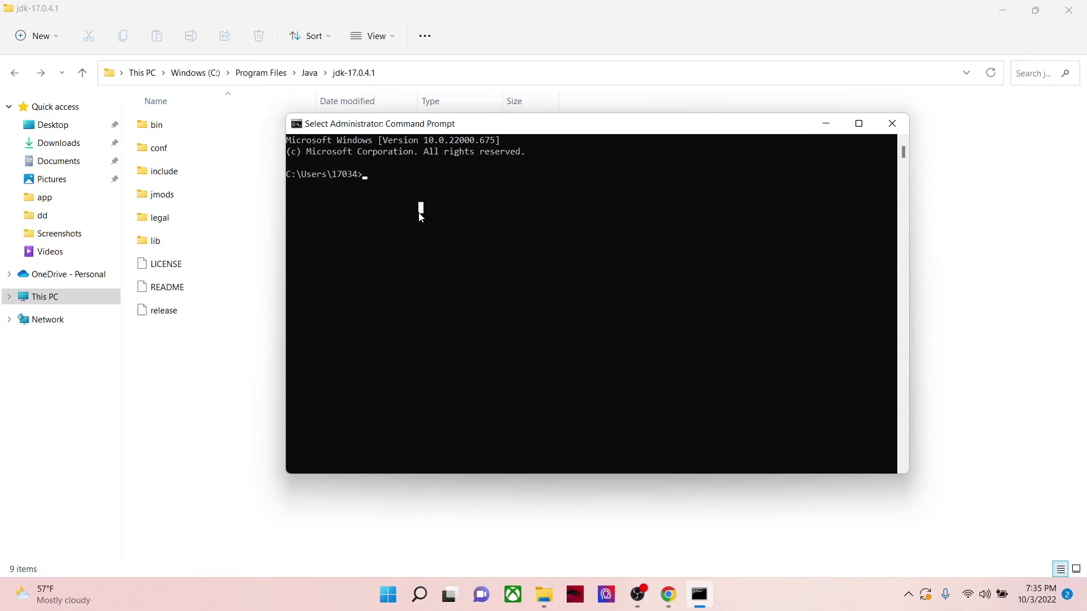
# Step: Run echo %JAVA_HOME% and copy the printed C:\Program Files\Java\jdk-17.0.4.1 path
pyautogui.write('echo %')
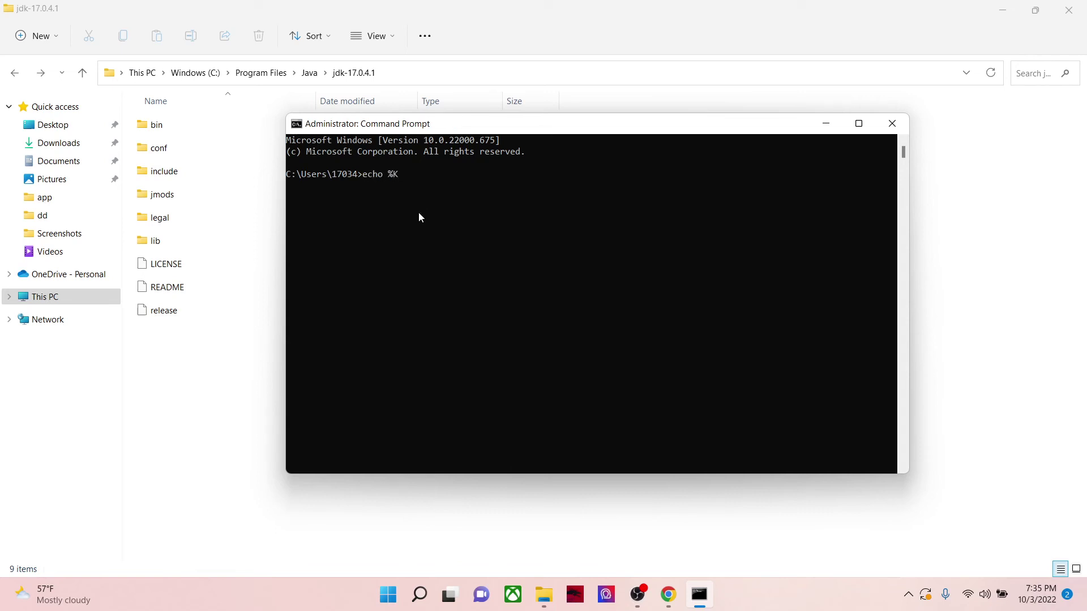
pyautogui.write('JAVA_HOME%')
pyautogui.press('Return')
pyautogui.moveTo(458, 192); pyautogui.dragTo(287, 186)
pyautogui.hotkey('ctrl', 'c')
# Step: Check versions with java -version and javac -version, both still reporting 11.0.12
pyautogui.click(379, 230)
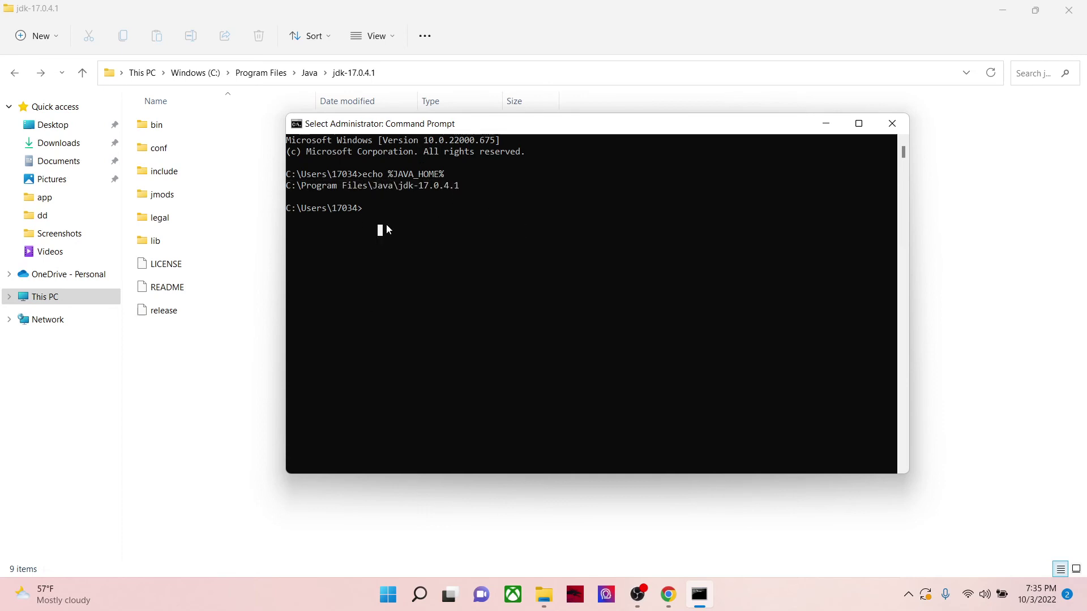
pyautogui.write('java ')
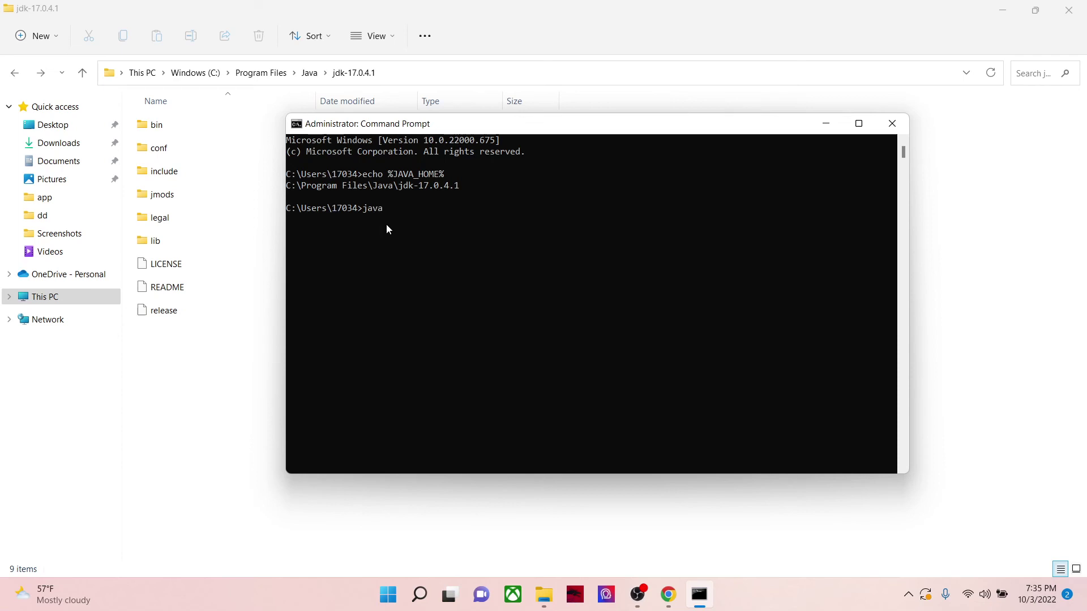
pyautogui.write('-version')
pyautogui.press('Return')
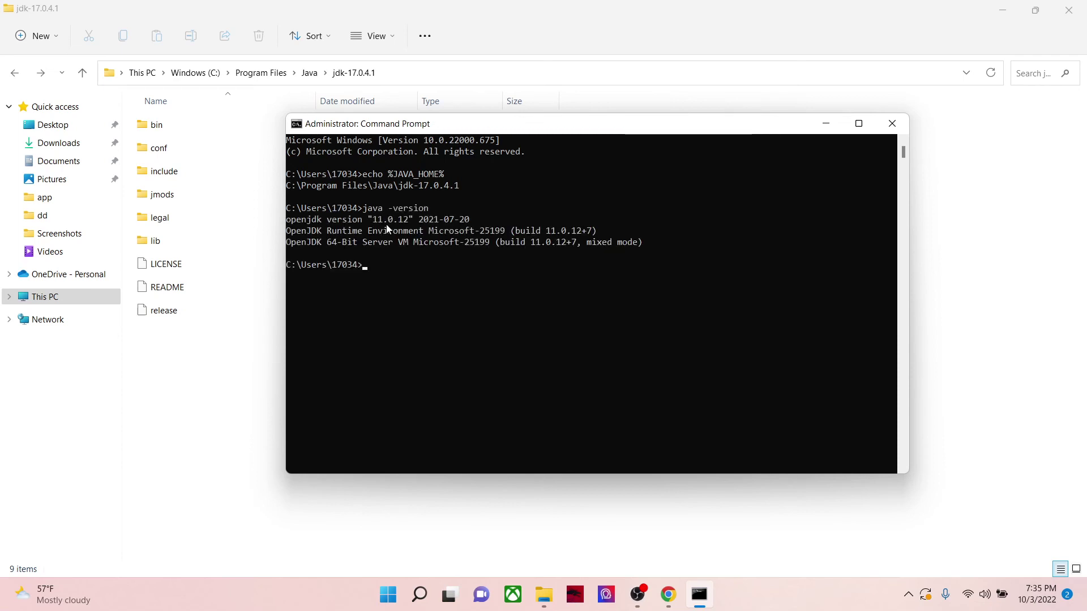
pyautogui.click(421, 287)
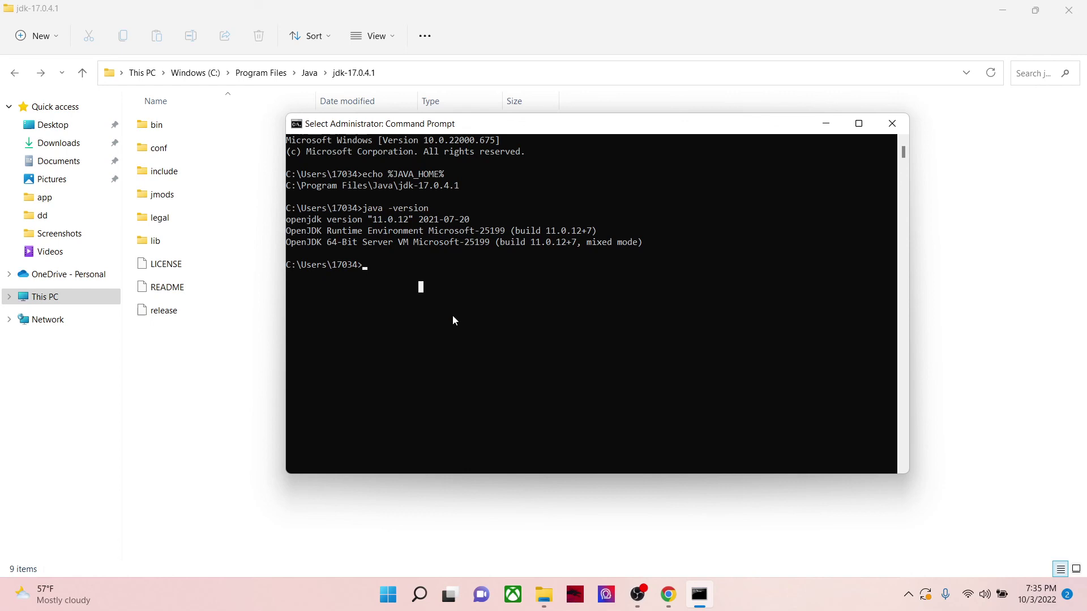
pyautogui.press('Escape')
pyautogui.press('Up')
pyautogui.press('Left')
pyautogui.press('Left')
pyautogui.press('Left')
pyautogui.press('Left')
pyautogui.press('Left')
pyautogui.press('Left')
pyautogui.press('Left')
pyautogui.press('Left')
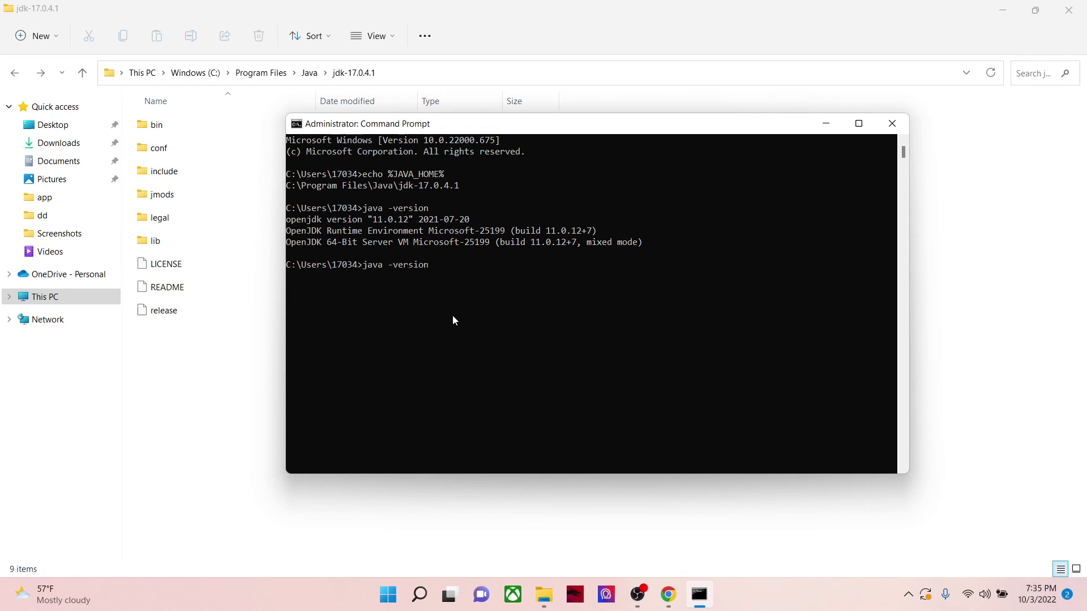
pyautogui.write('c')
pyautogui.press('Return')
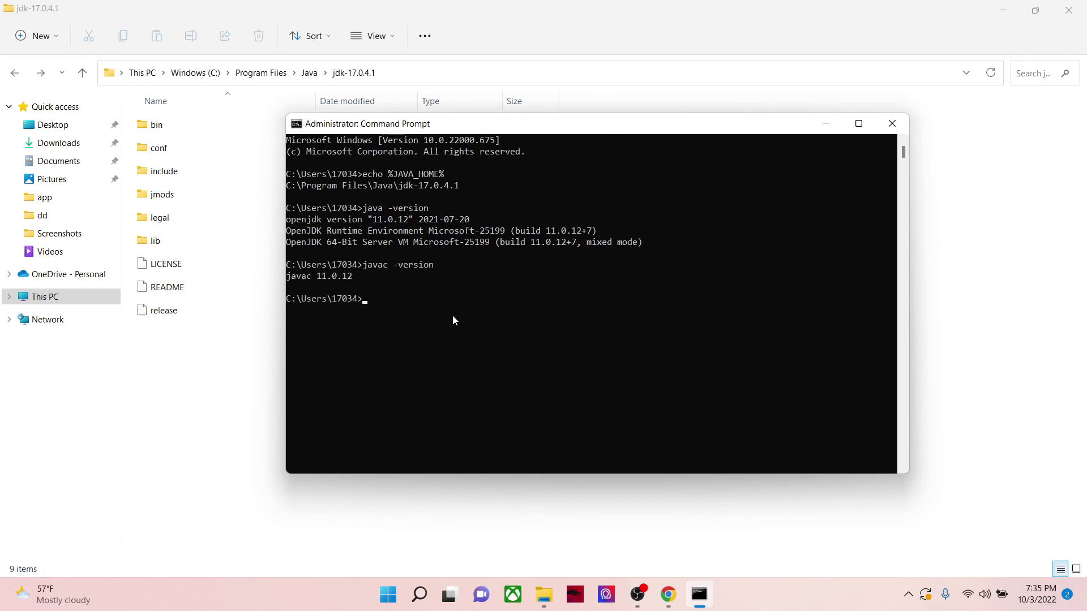
# Step: Close the Command Prompt and the jdk-17.0.4.1 File Explorer window
pyautogui.click(893, 123)
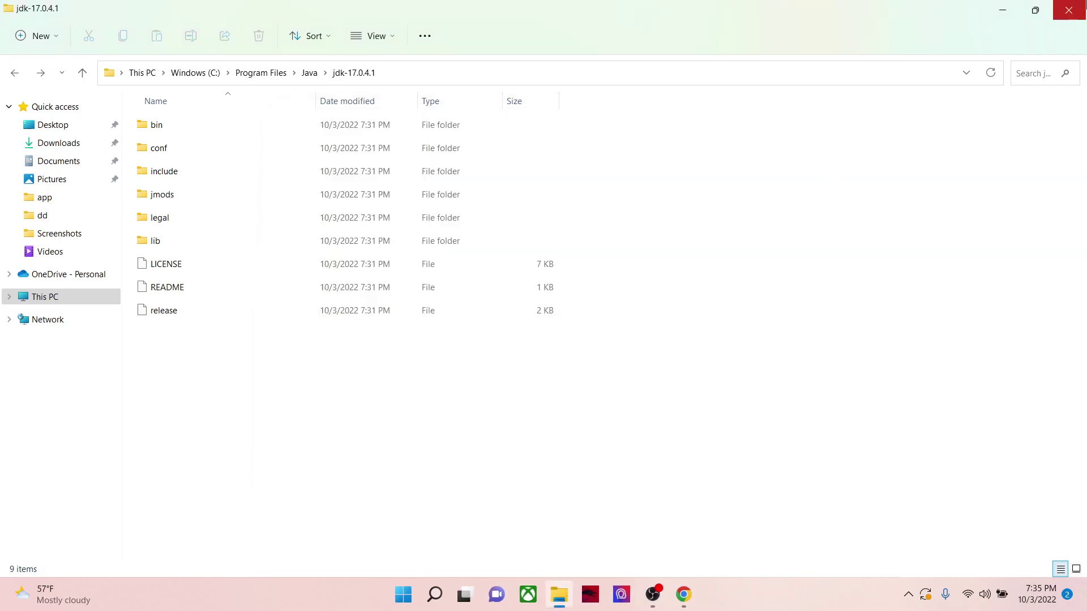
pyautogui.click(1068, 9)
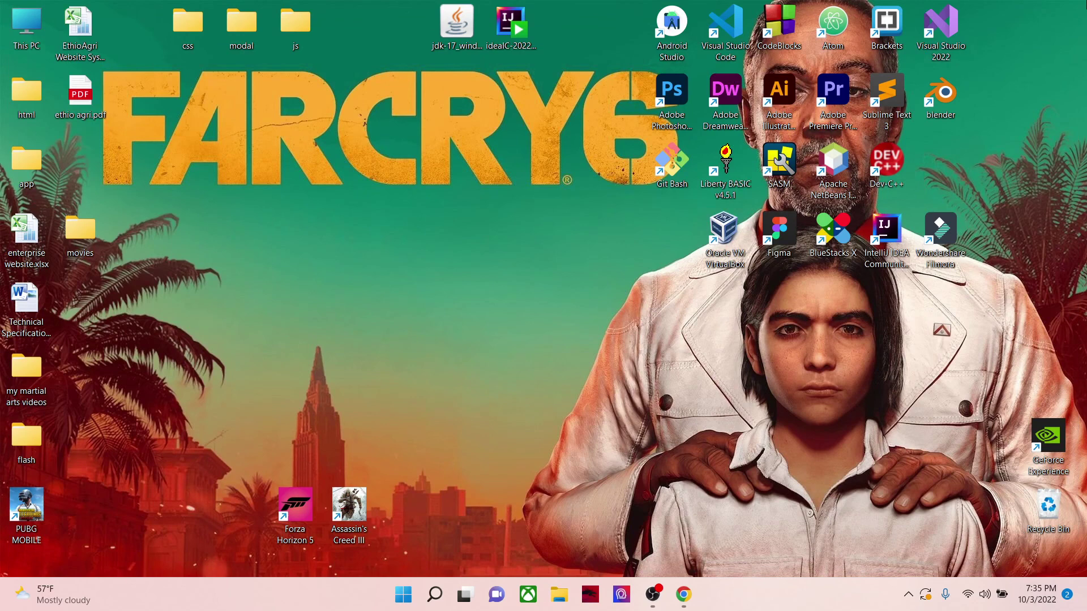